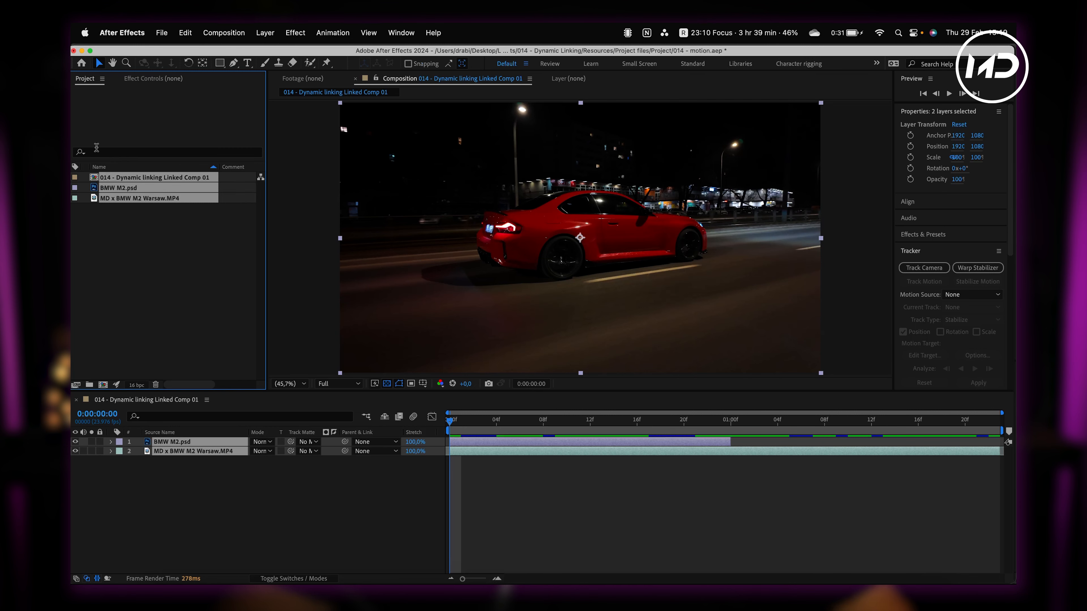
Group the linked composition, BMW M2.psd and the MP4 clip in a new project folder named 01.
drag(94, 385, 93, 387)
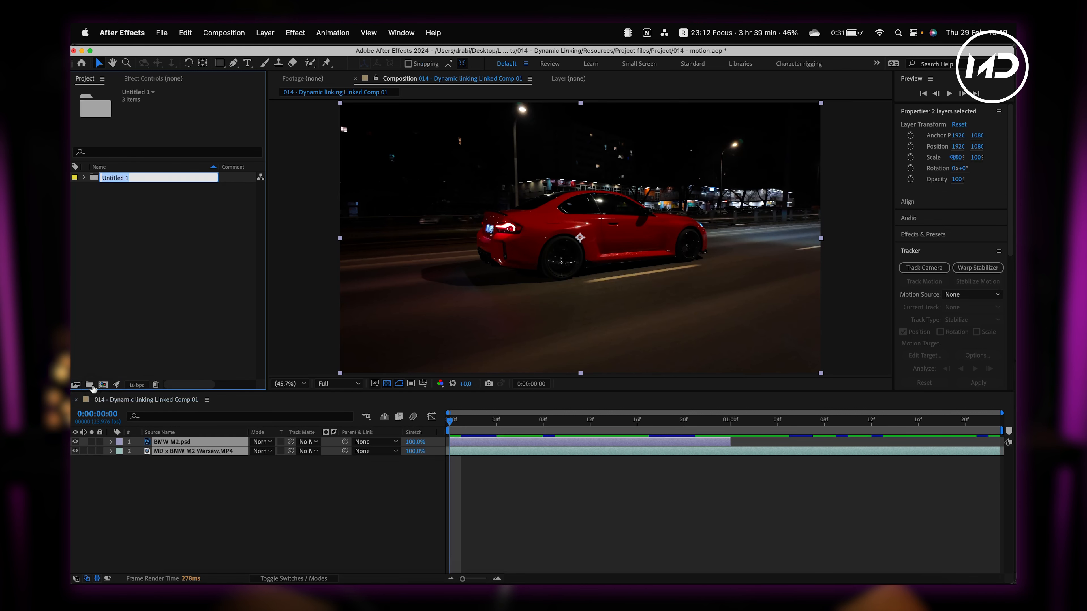
text(01)
key(Return)
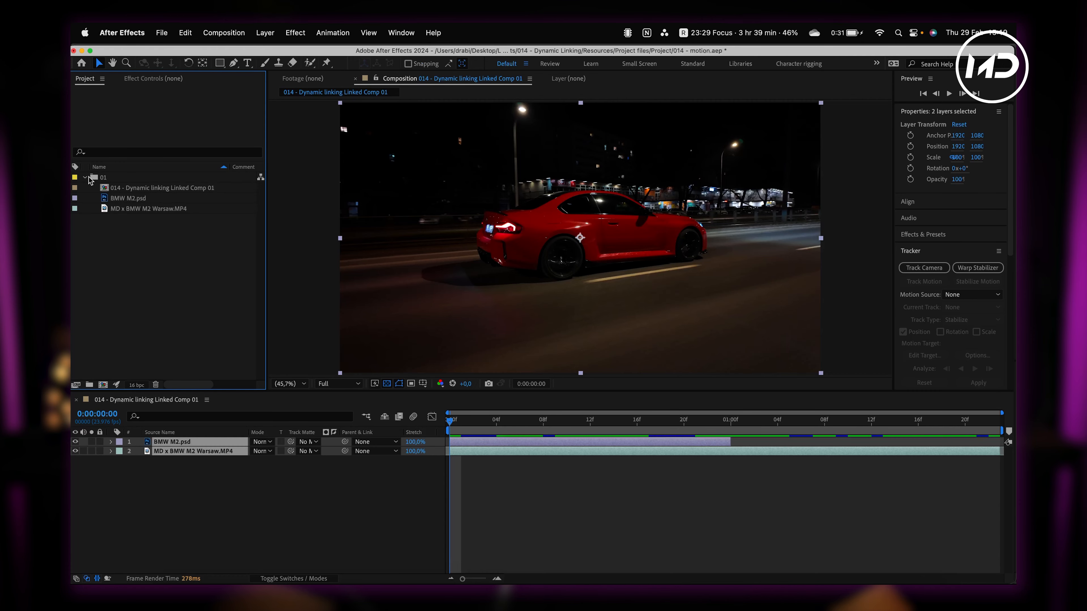
click(98, 179)
click(213, 512)
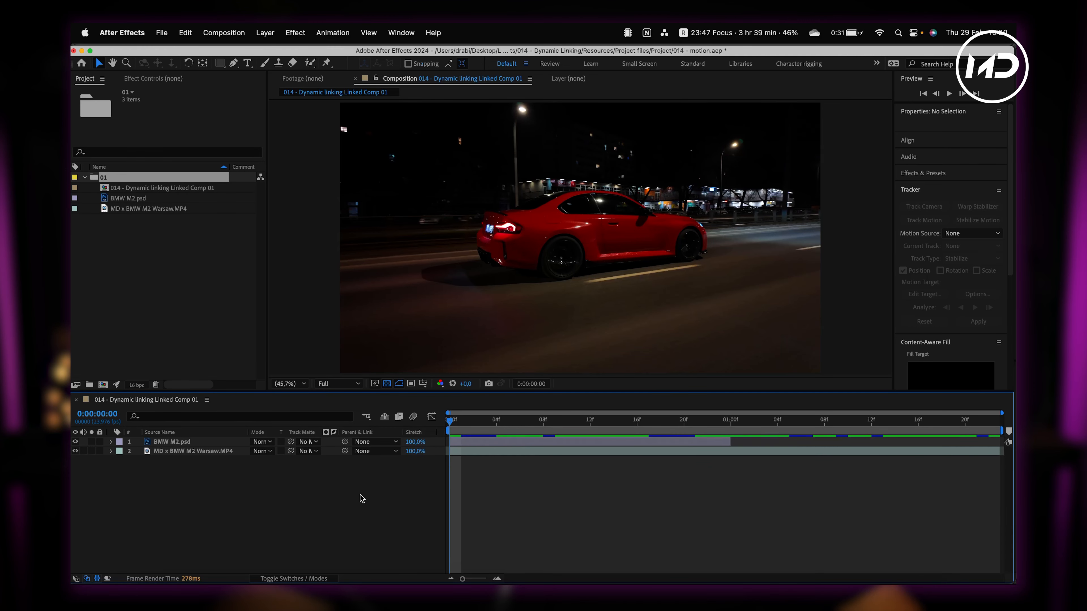
Create a 3840 x 2160 px black solid layer and place it between BMW M2.psd and the video layer.
right_click(339, 478)
mouse_move(372, 441)
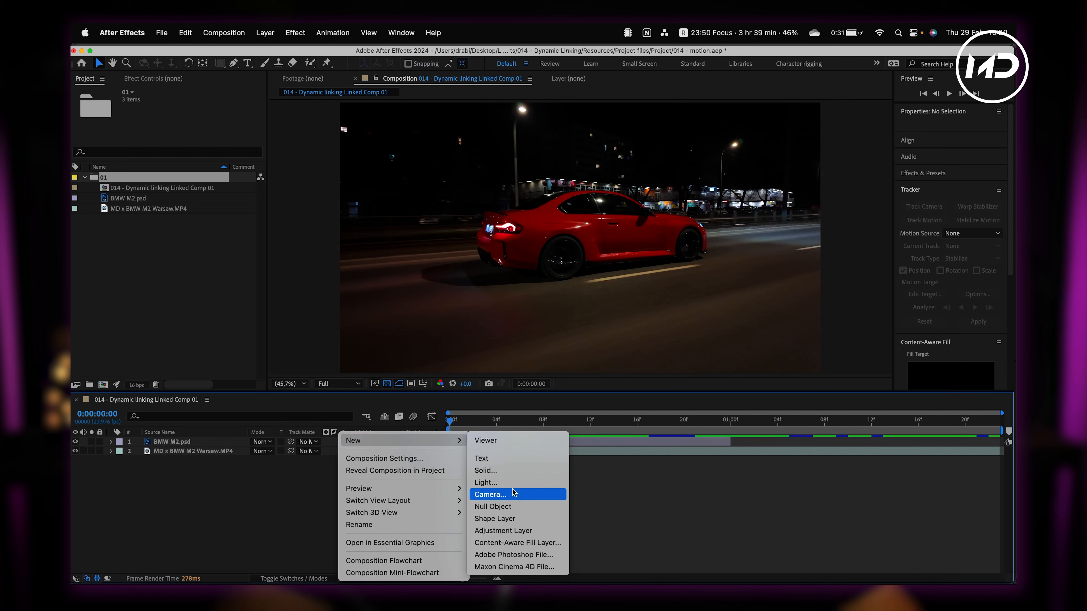
click(485, 470)
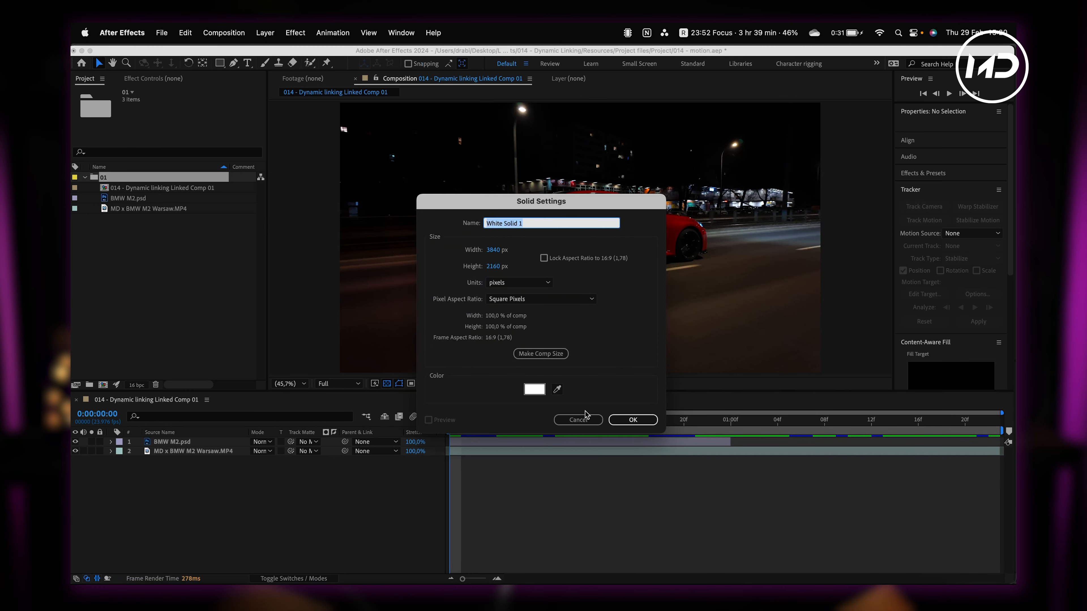
text(Black Solid)
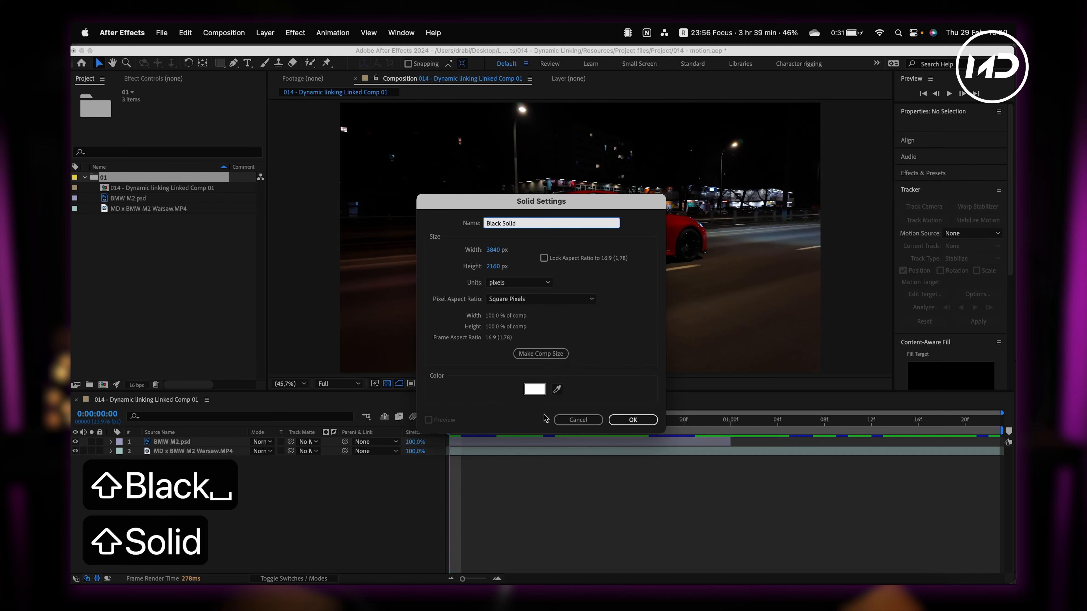
click(534, 389)
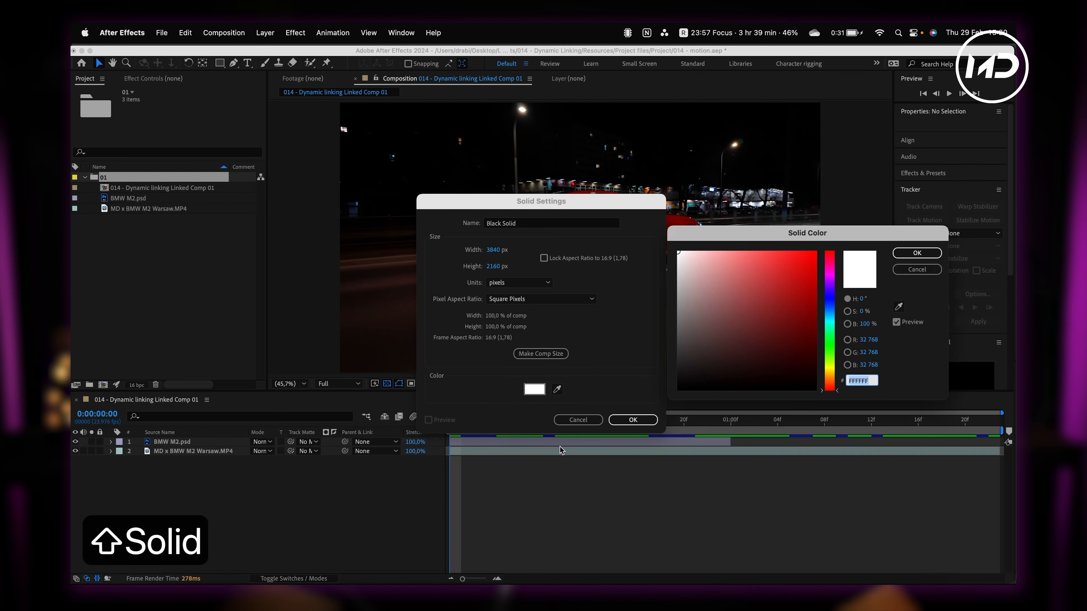
click(678, 390)
click(917, 252)
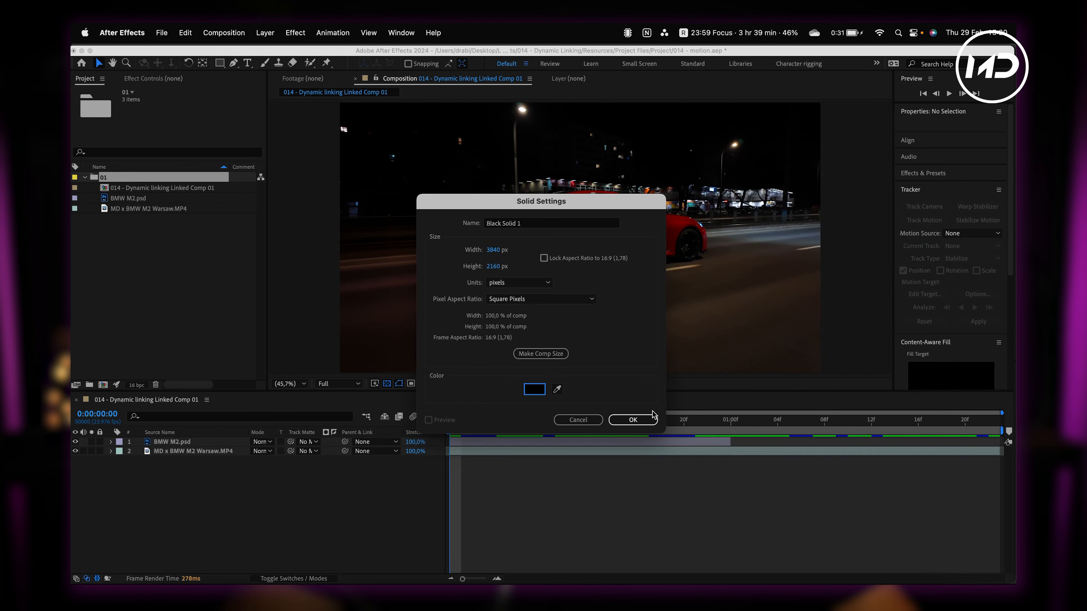
click(633, 419)
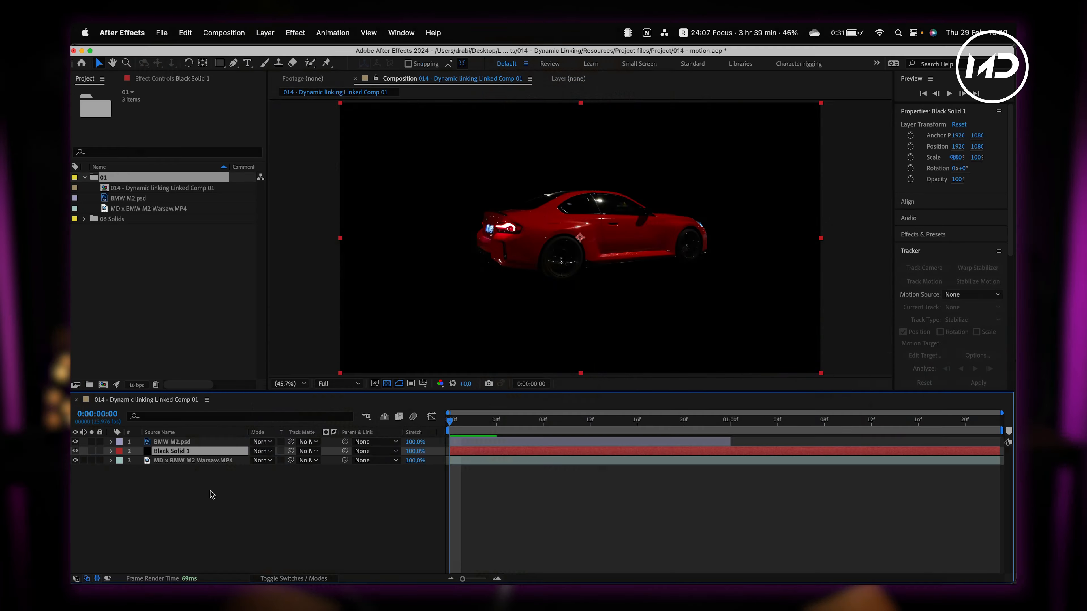
Reduce the black solid's opacity to 2% and add its first opacity keyframe at frame 0.
key(t)
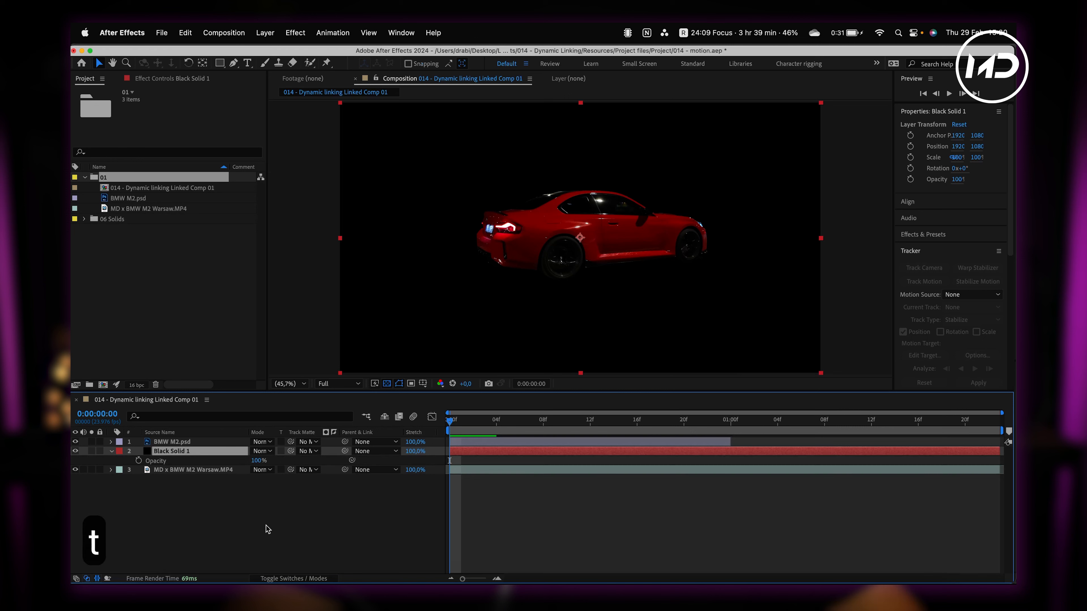
click(114, 452)
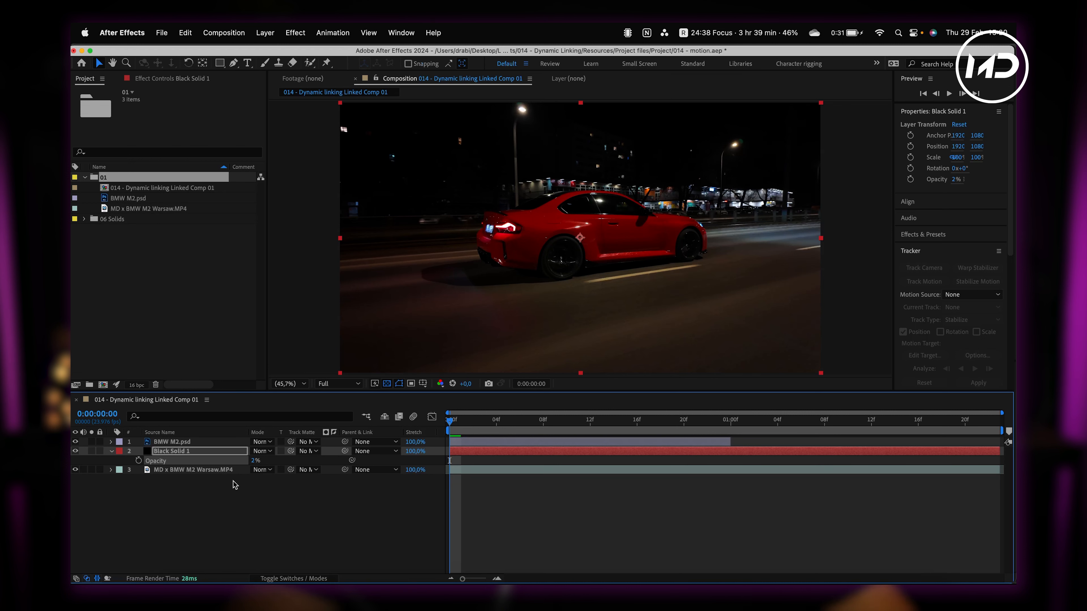
click(138, 460)
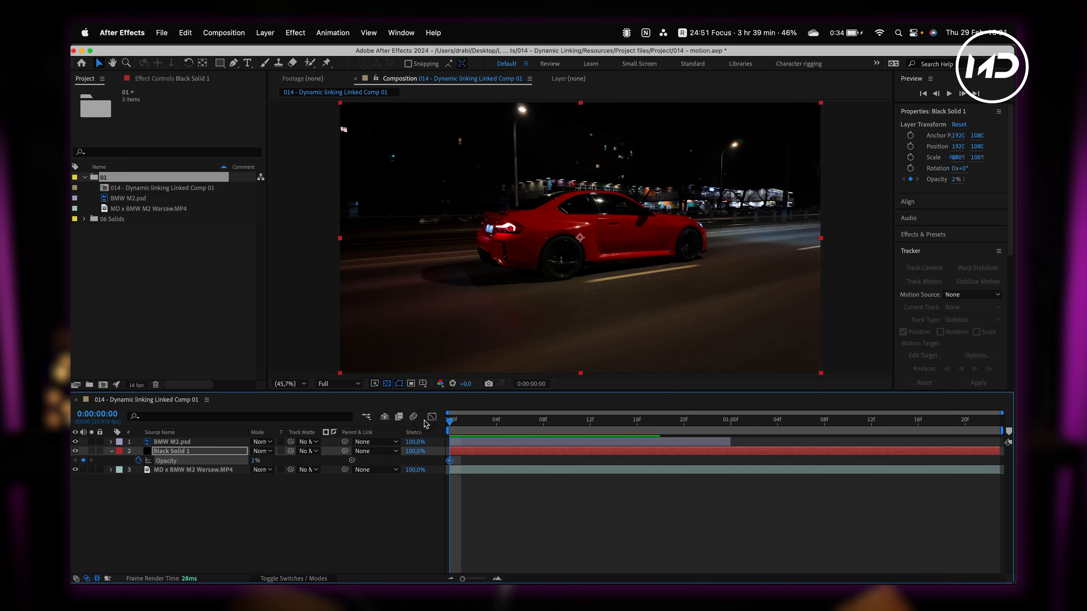
Add a second opacity keyframe of 50% to the black solid at frame 10.
key(shift+w)
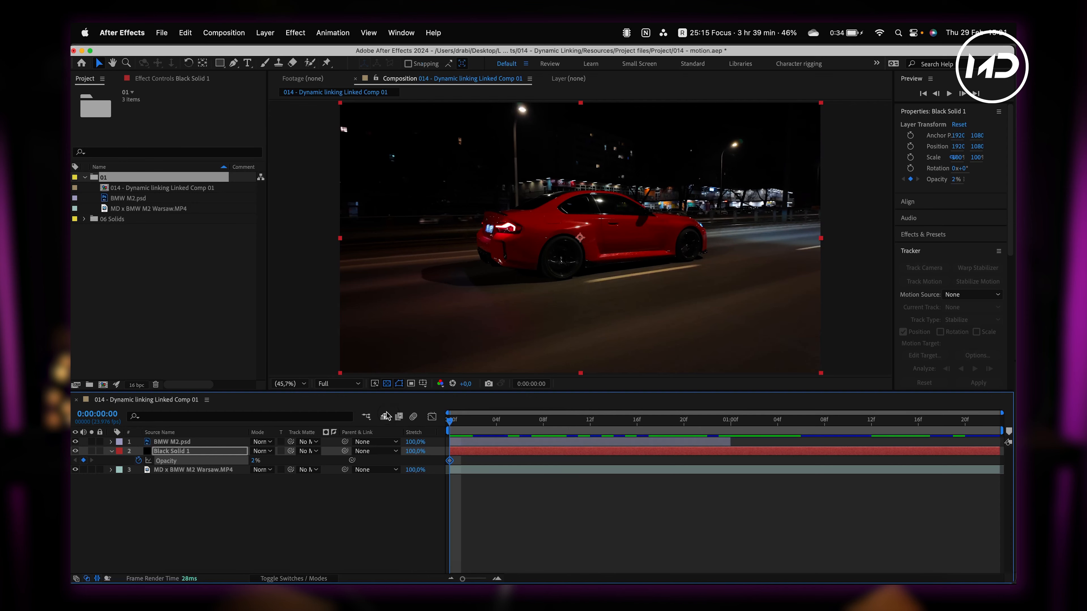
drag(252, 459, 916, 544)
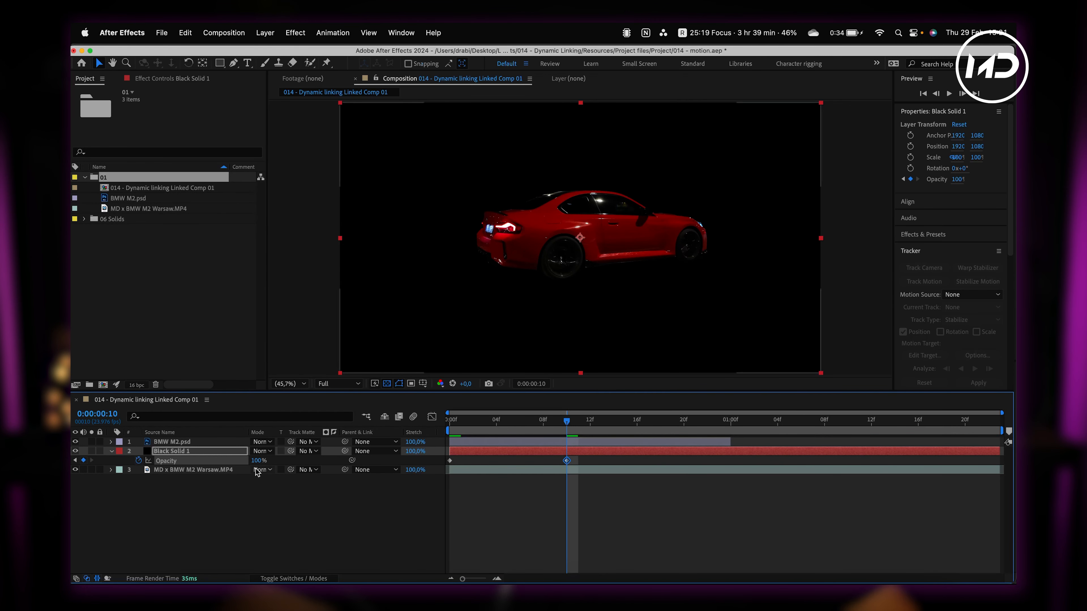
drag(257, 460, 237, 461)
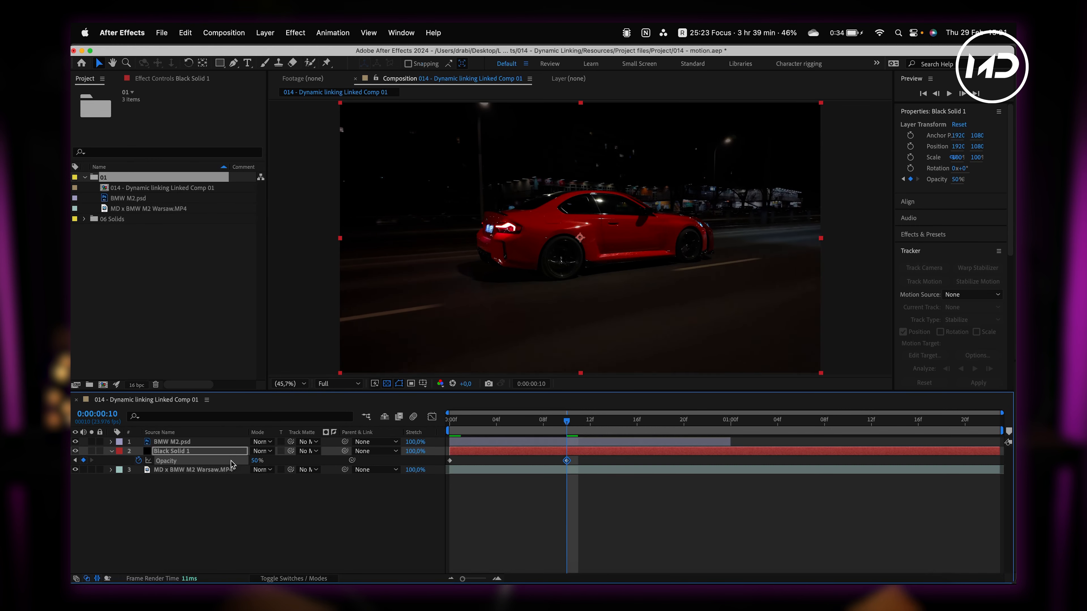
Try the Screen blending mode on the black solid, and settle on Multiply.
click(262, 451)
click(297, 230)
click(264, 451)
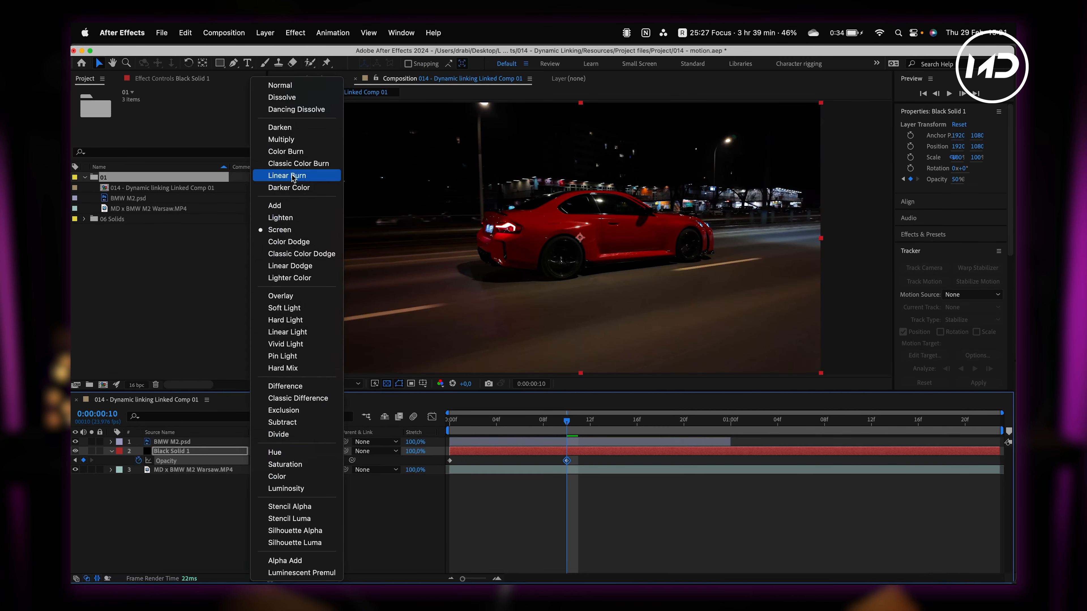
click(281, 140)
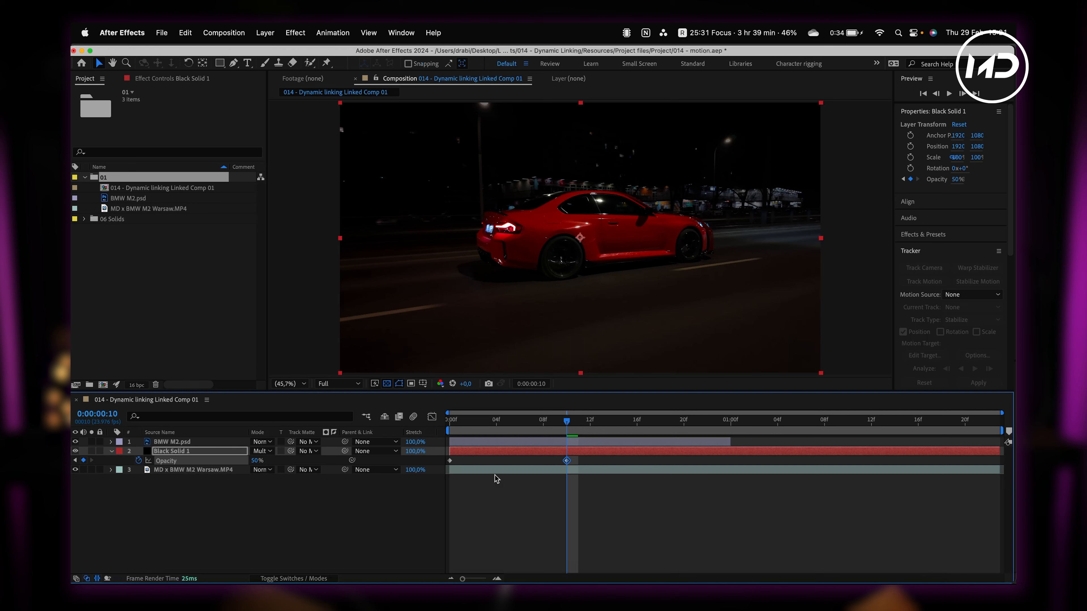
Set the black solid's opacity keyframe at frame 0 to 0%.
drag(558, 420, 387, 432)
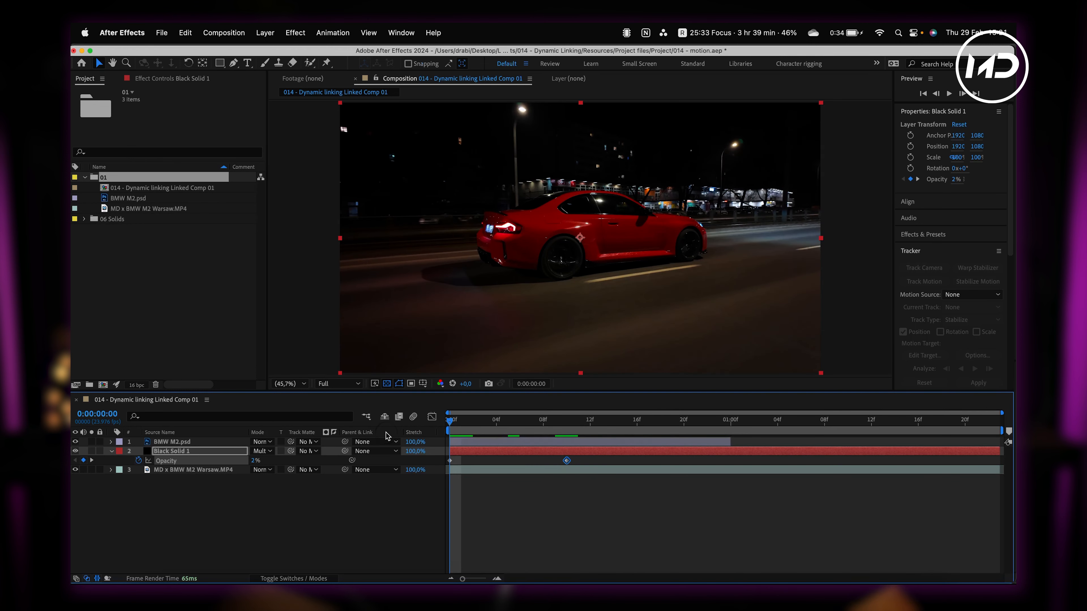
click(251, 461)
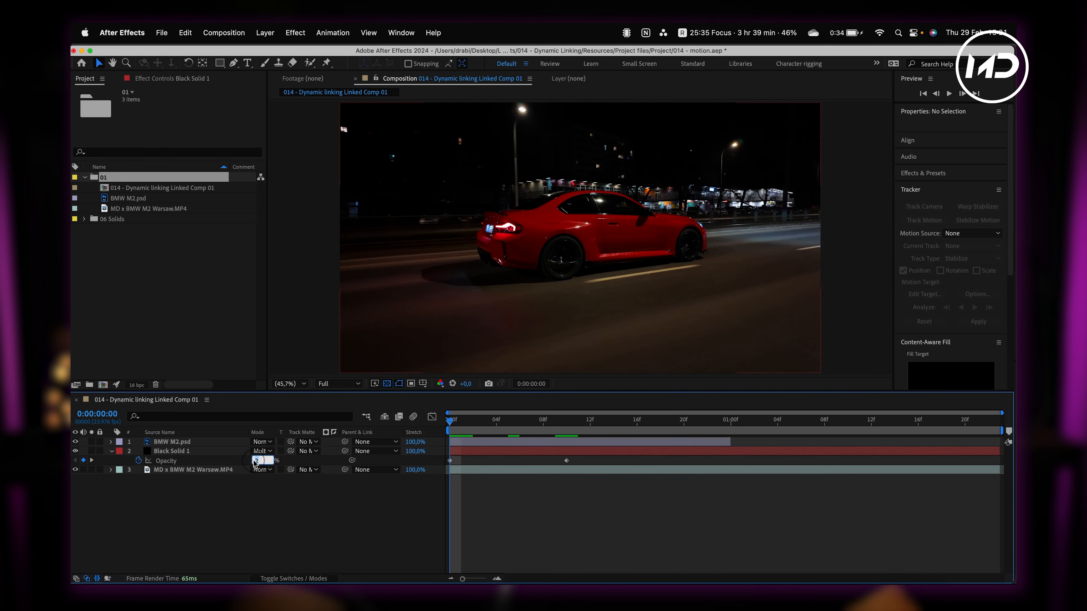
text(0)
key(Return)
mouse_move(451, 426)
mouse_down()
mouse_move(570, 420)
mouse_move(450, 419)
mouse_up()
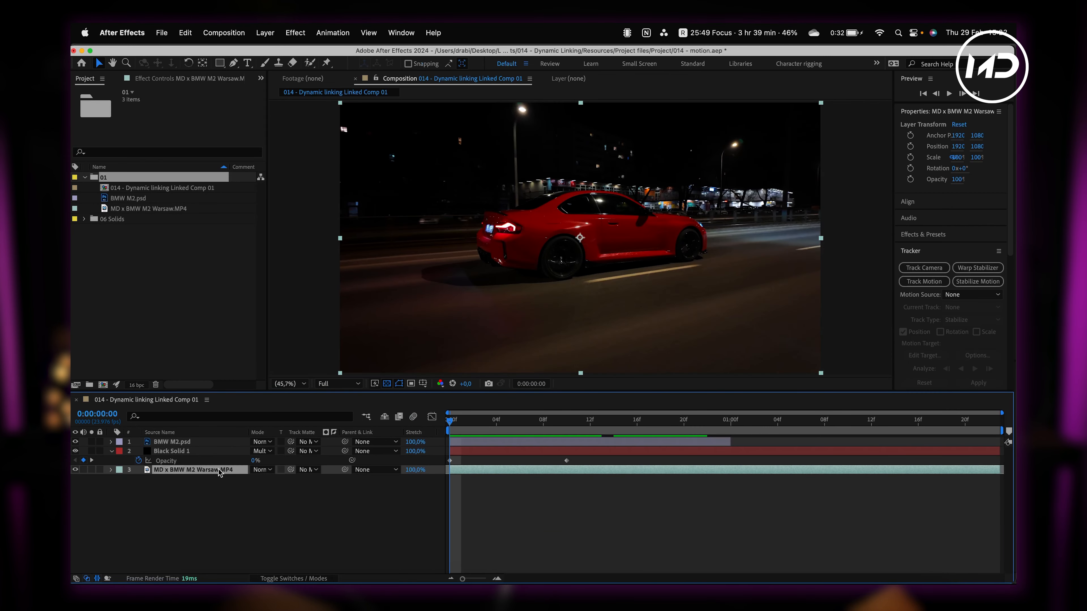
Apply Freeze Frame to the MD x BMW M2 Warsaw.MP4 layer at frame 0 and preview the composition.
right_click(218, 469)
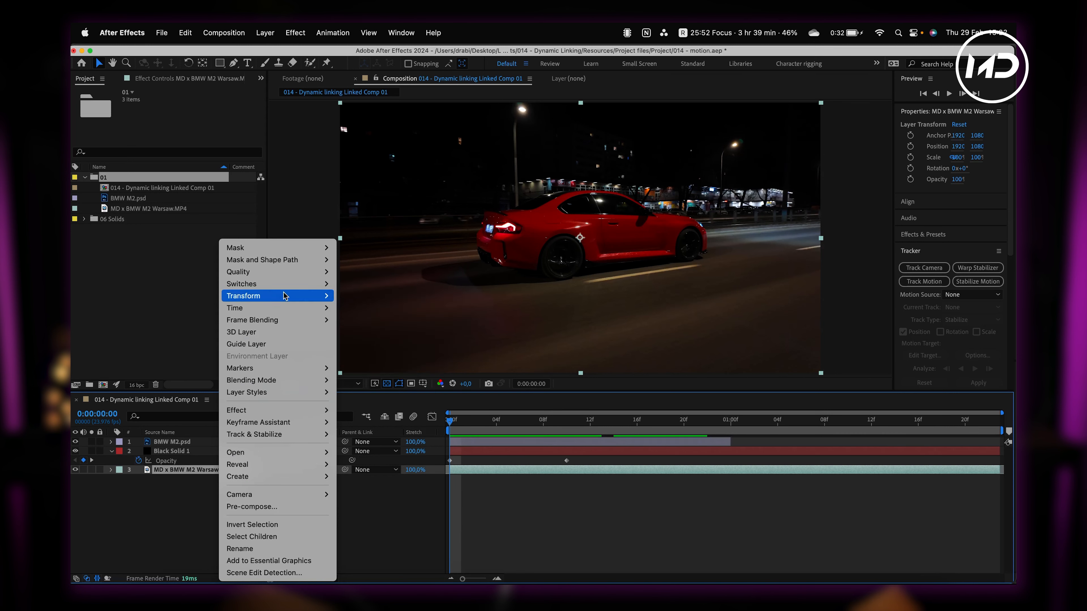
mouse_move(289, 308)
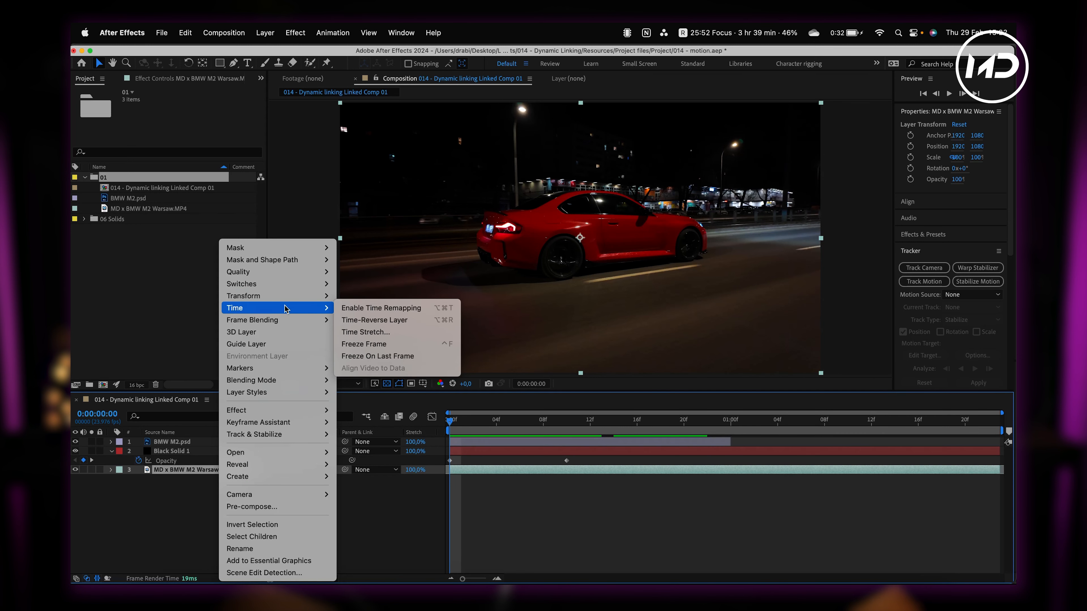
click(365, 345)
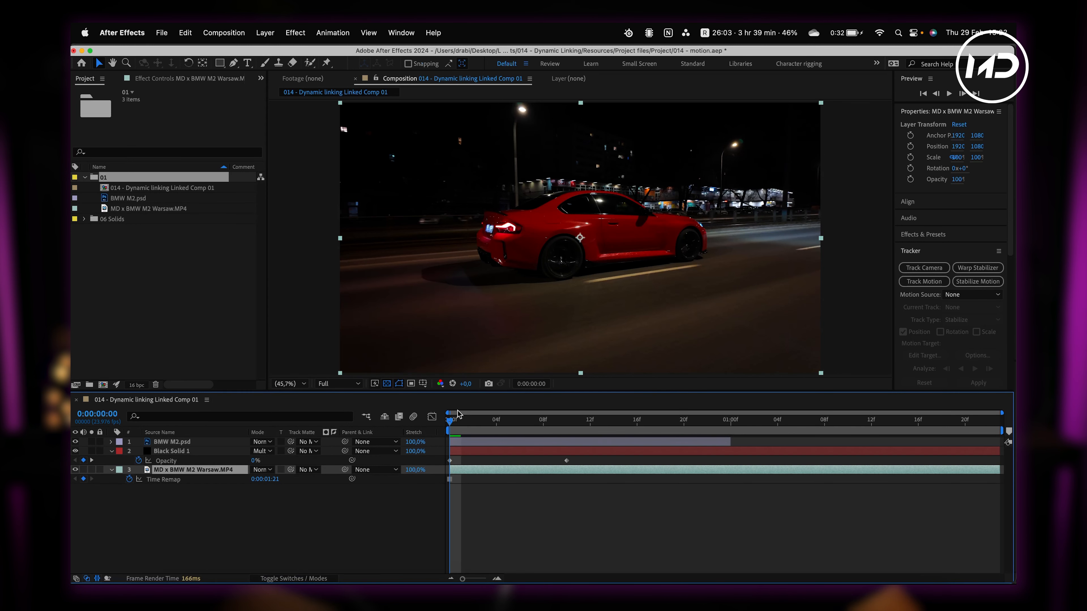
key(space)
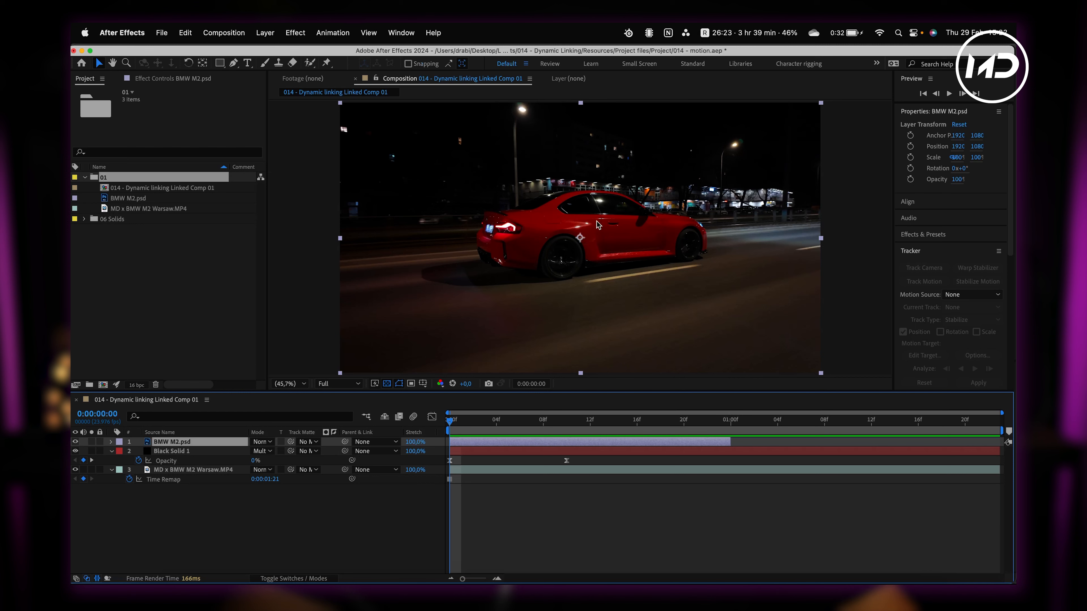
Move the BMW M2.psd layer's anchor point onto the middle of the car, at about 2173, 1049.
key(y)
drag(585, 245, 596, 240)
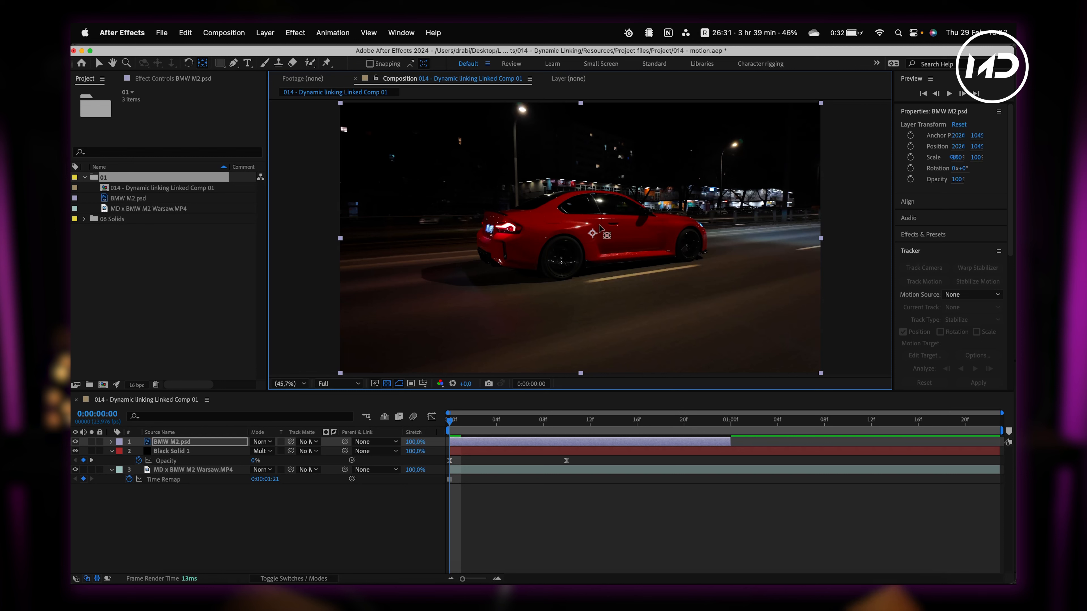
drag(610, 232, 607, 234)
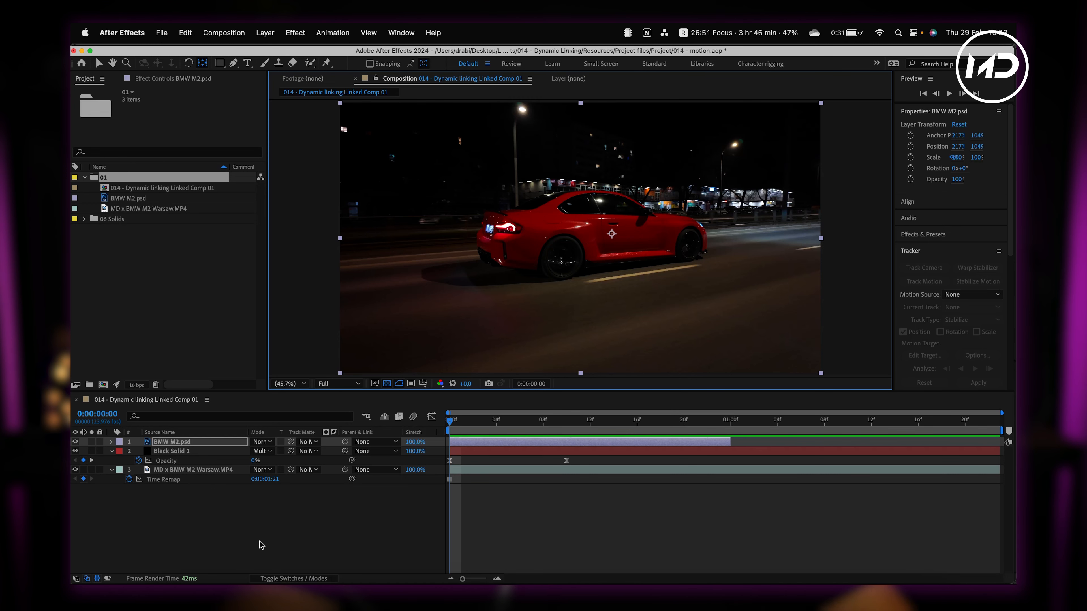
Add Scale and Position keyframes to the BMW M2.psd layer at frame 0.
key(s)
click(147, 452)
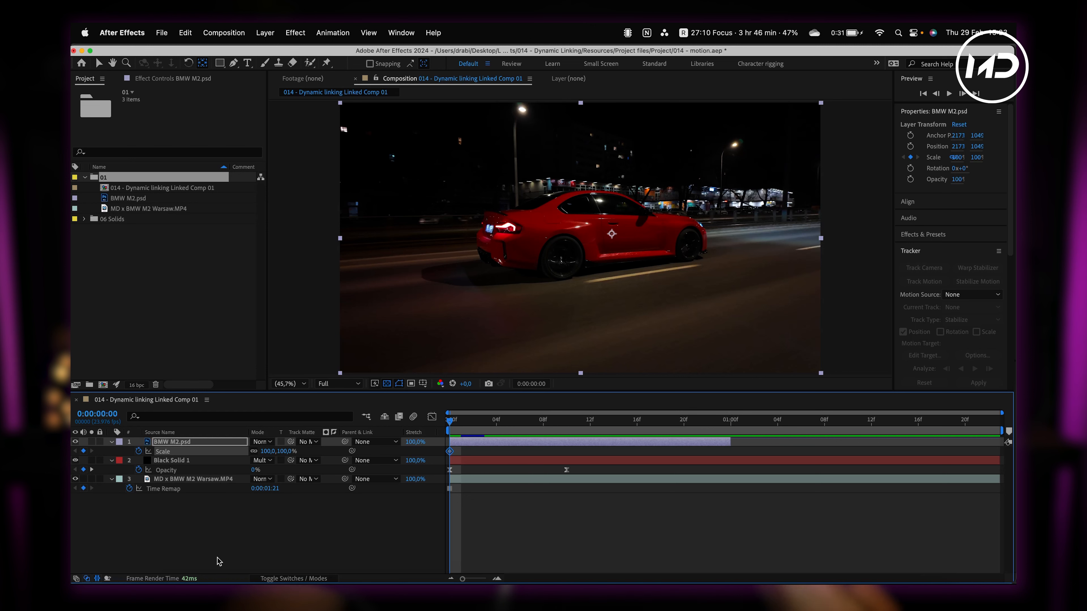
key(shift+p)
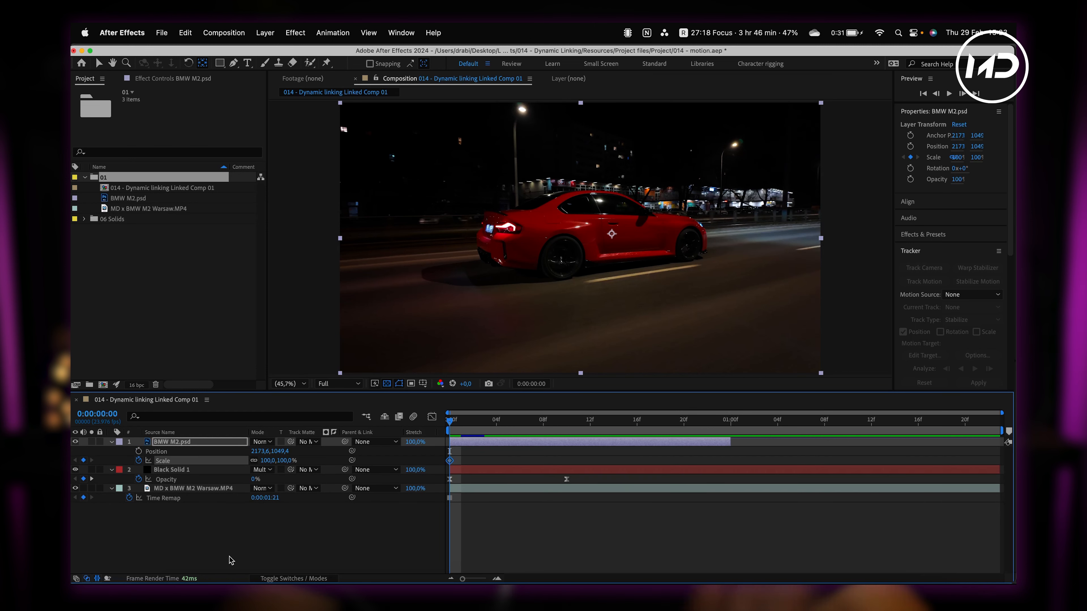
click(138, 451)
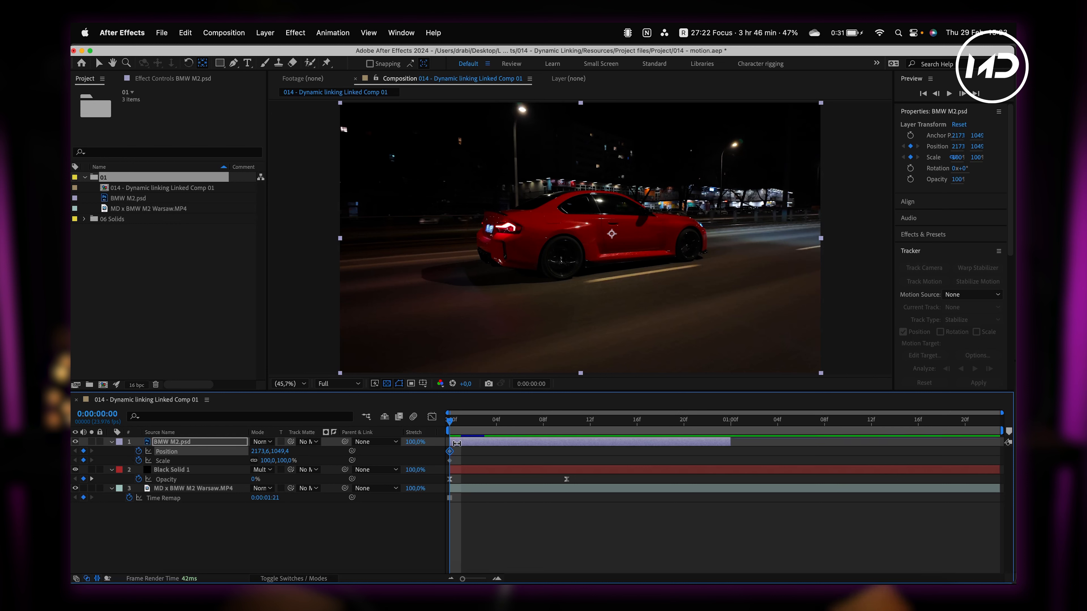
At frame 10, scale the BMW M2.psd layer to 120% and reposition the car slightly up and left, at about 2104, 993.
key(shift+Page_Down)
drag(268, 461, 277, 466)
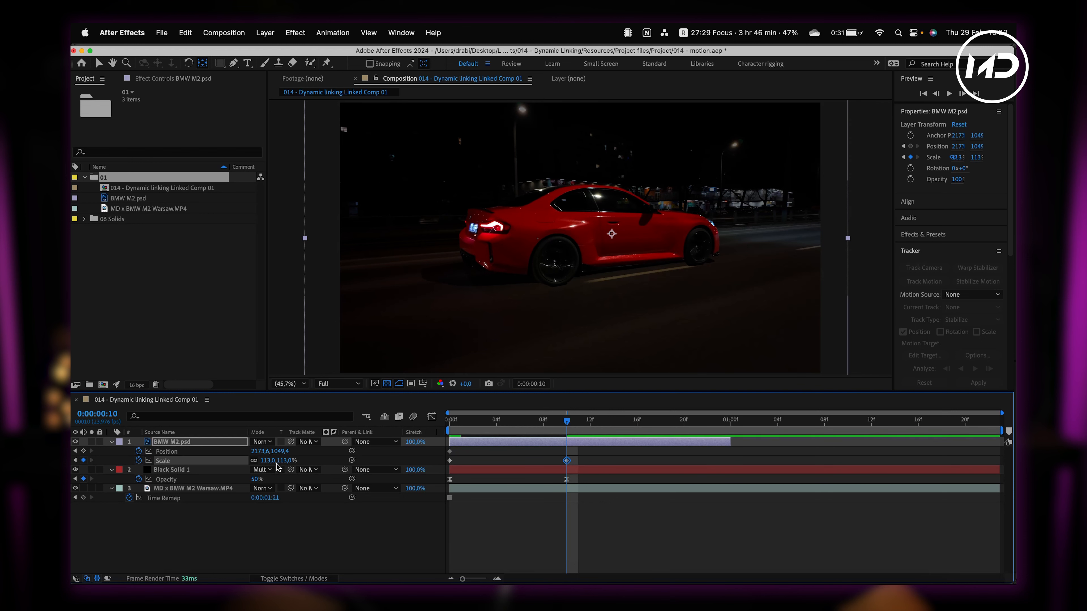
key(v)
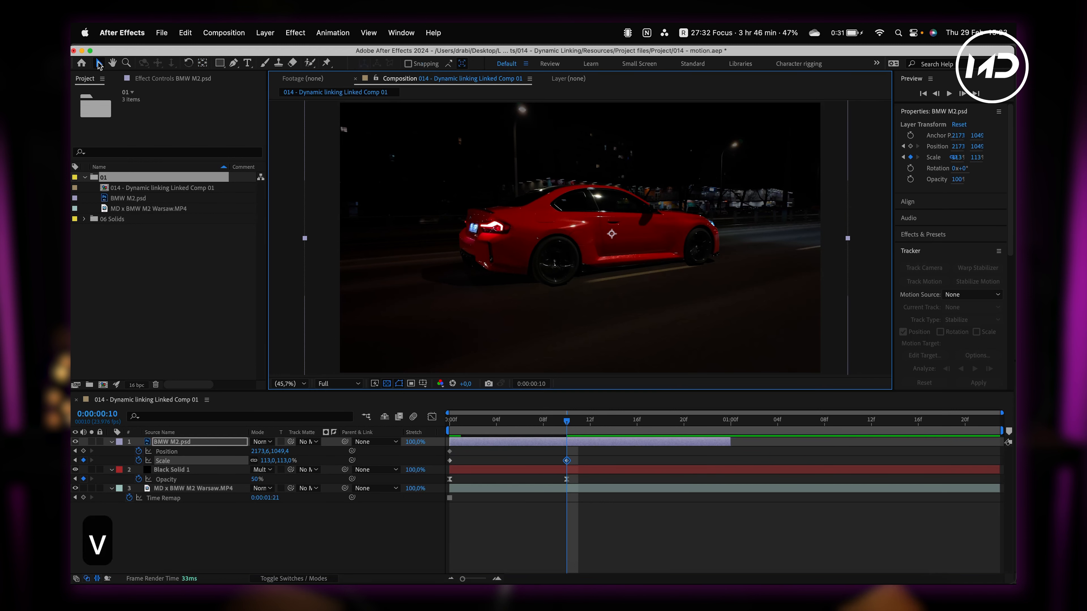
drag(583, 262, 573, 254)
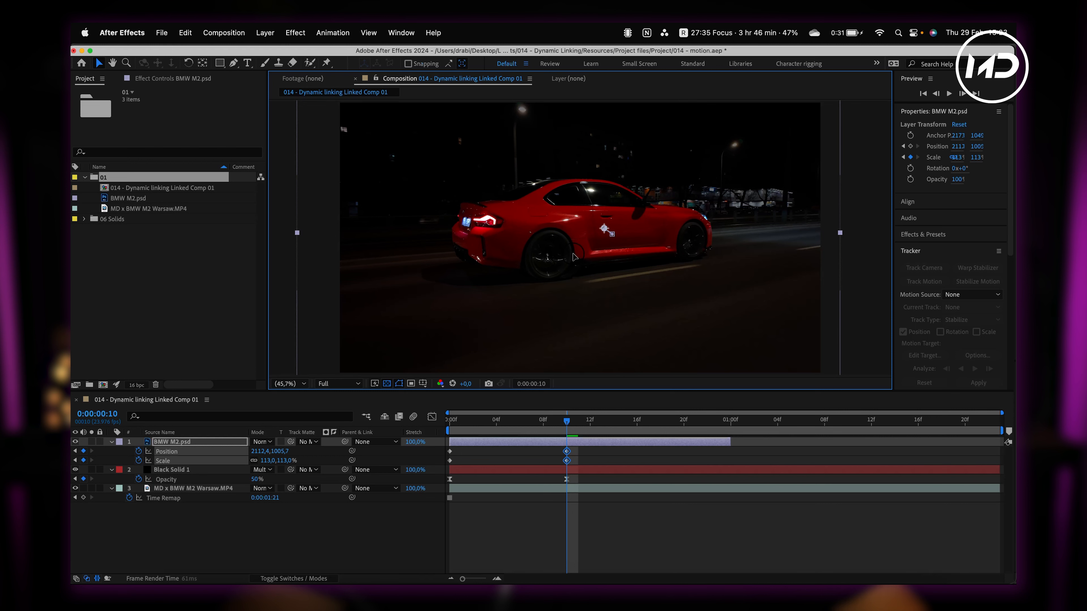
mouse_move(573, 257)
mouse_down()
mouse_move(569, 237)
mouse_move(575, 252)
mouse_up()
drag(265, 461, 270, 461)
drag(556, 243, 553, 240)
Apply Easy Ease to all Position and Scale keyframes of the BMW M2.psd layer, and clear the selection.
drag(610, 446, 419, 466)
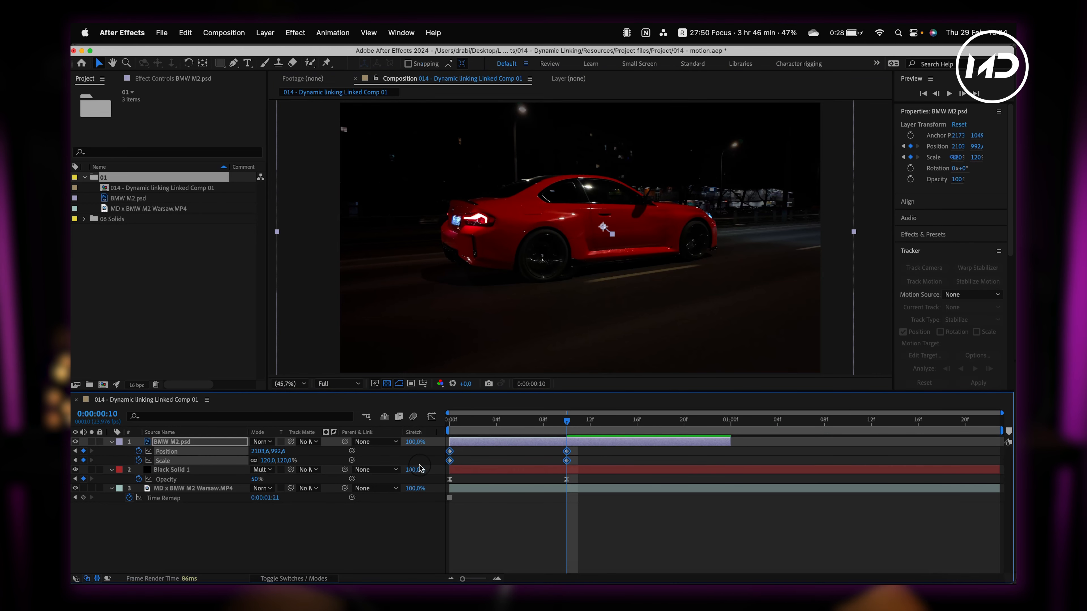
key(F9)
mouse_move(572, 425)
mouse_down()
mouse_move(482, 427)
mouse_move(559, 435)
mouse_move(451, 431)
mouse_move(567, 425)
mouse_up()
click(607, 526)
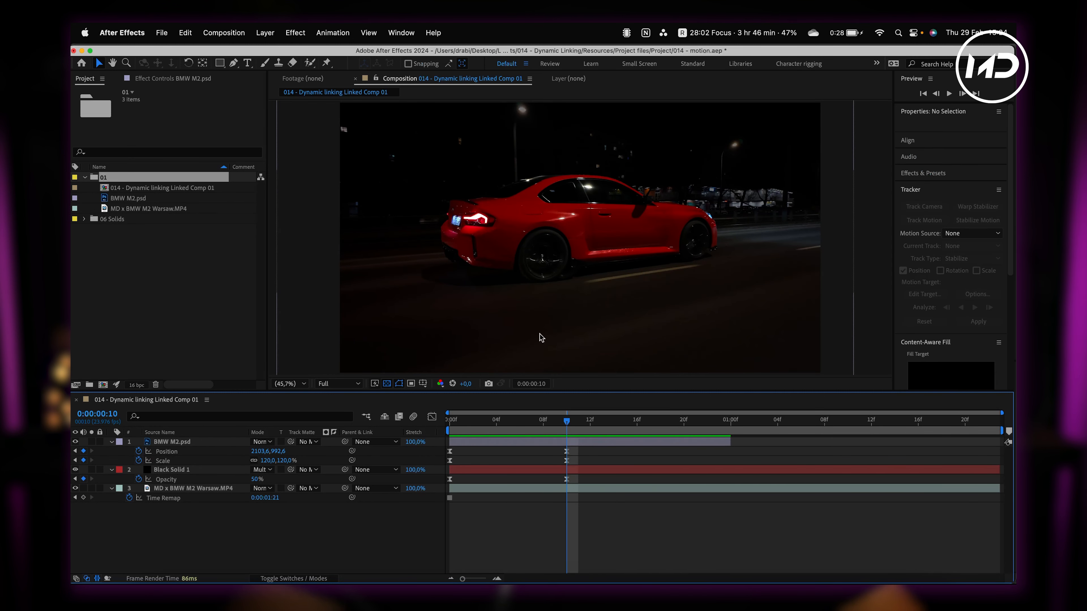
Add a paragraph text box below the car reading BMW M2 and enlarge its font size to 393 px.
key(super+t)
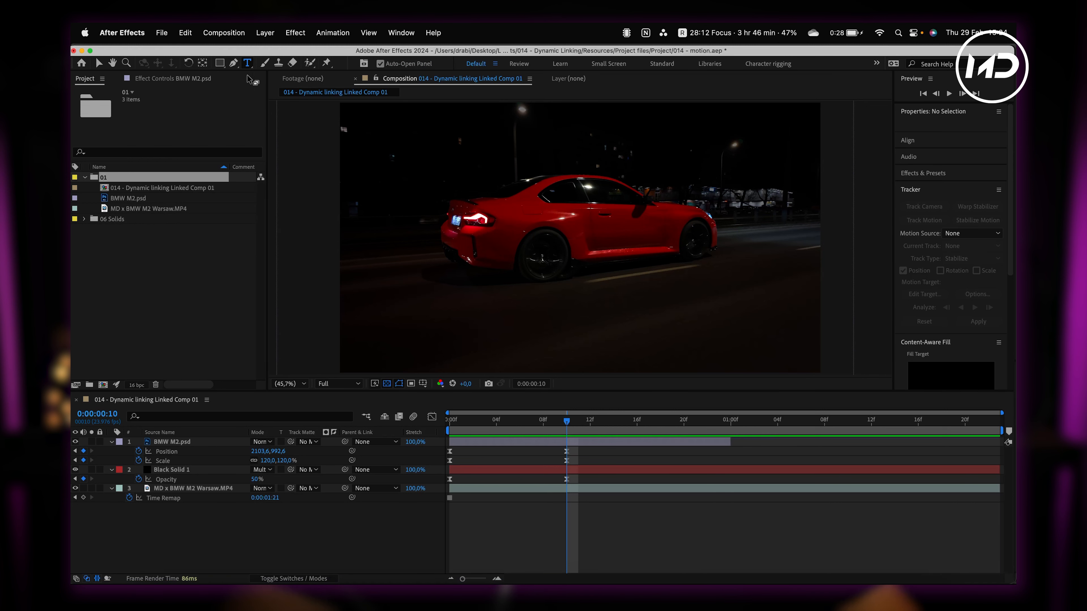
drag(431, 294, 760, 355)
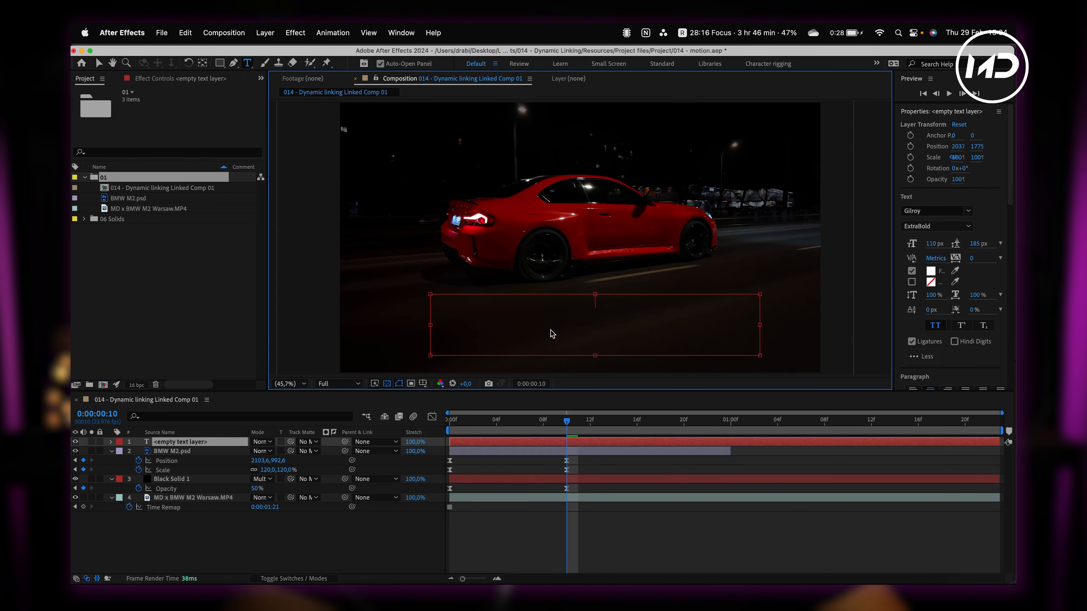
text(BMW M)
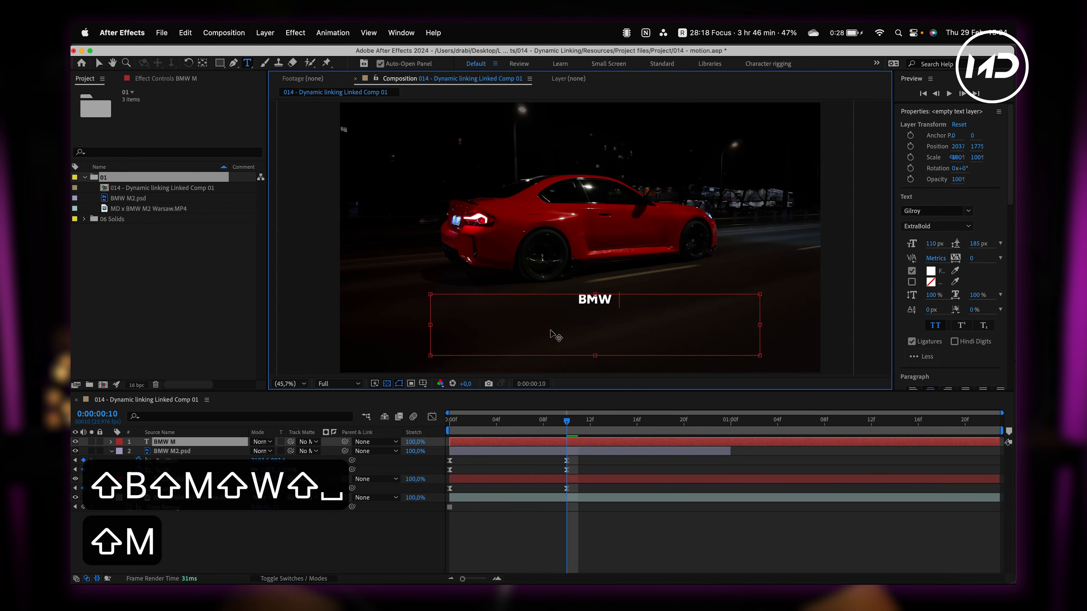
text(2)
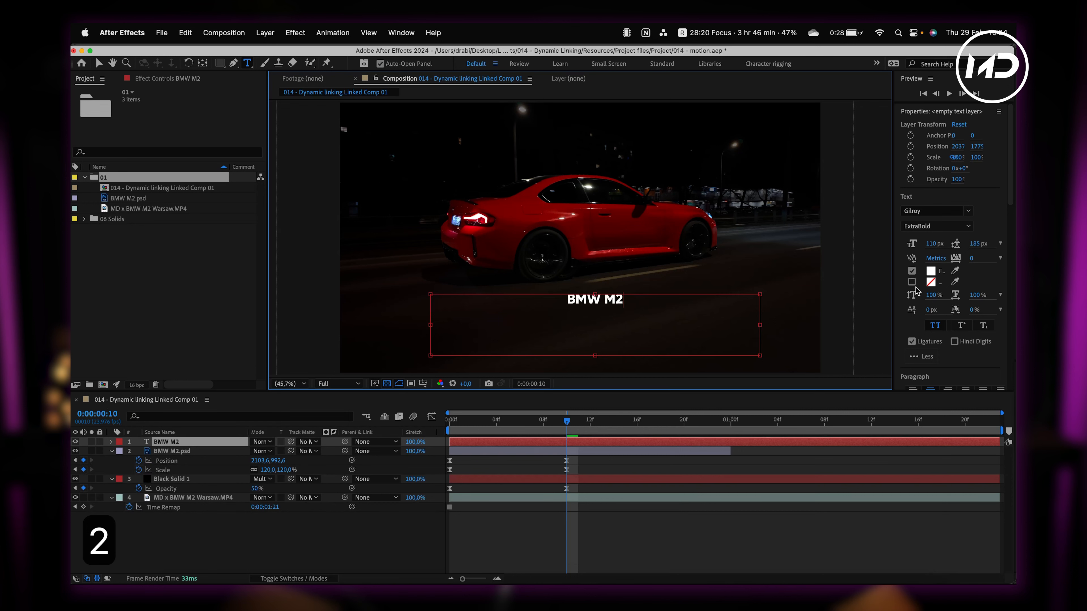
drag(927, 244, 1015, 240)
key(super+Return)
key(j)
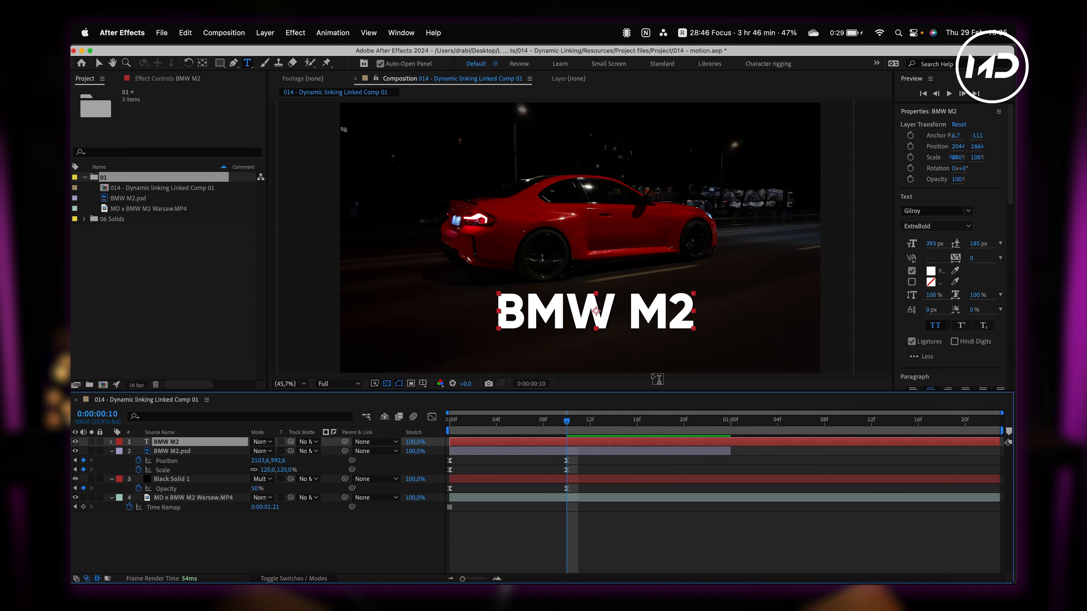
At frame 10, rotate the BMW M2 text layer to -5° and move it slightly down, to about 2044, 1703.
key(t)
key(y)
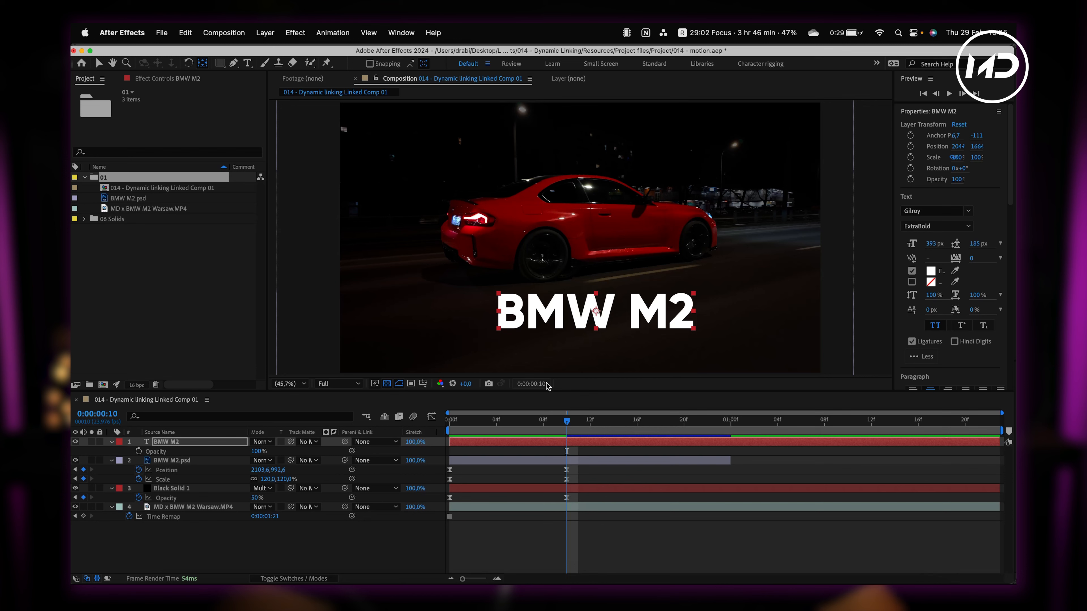
click(228, 434)
key(Home)
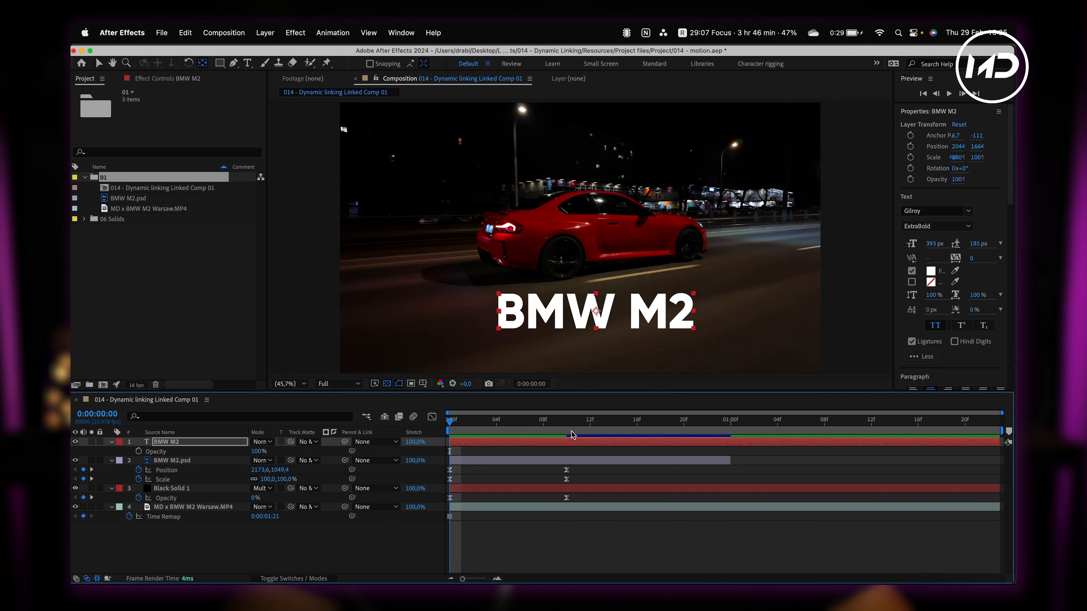
key(k)
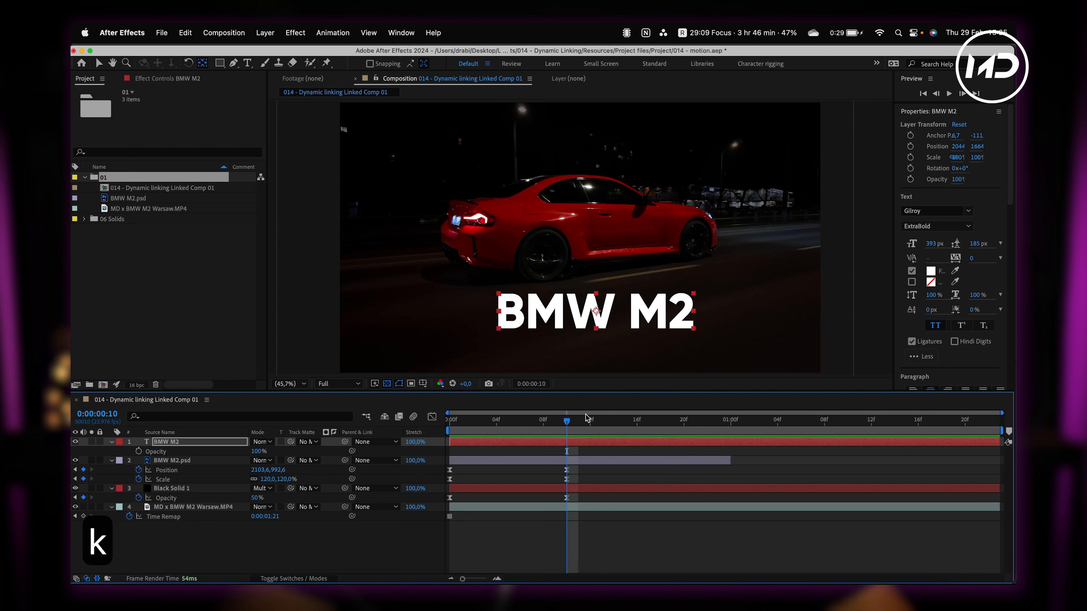
key(r)
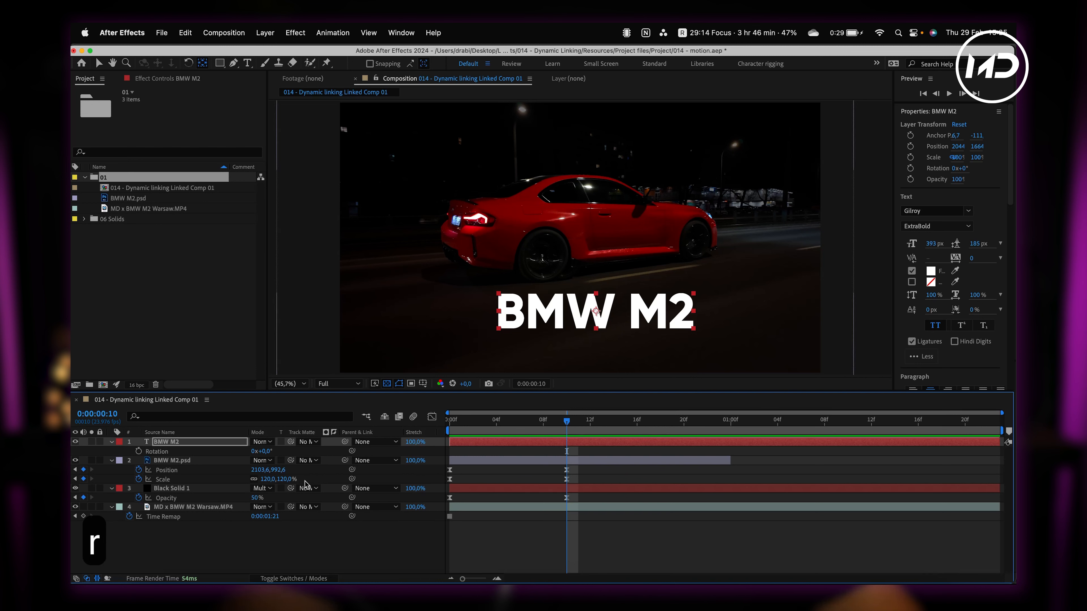
drag(269, 452, 267, 450)
key(v)
drag(552, 316, 554, 326)
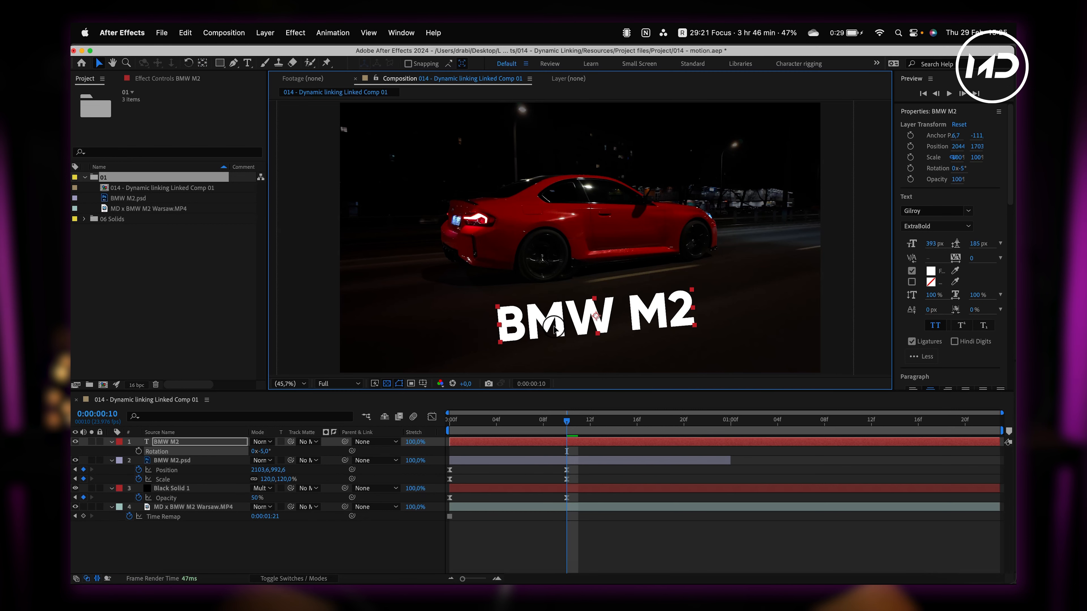
Add Rotation, Position and Scale keyframes to the BMW M2 text layer at frame 10.
drag(561, 424, 460, 424)
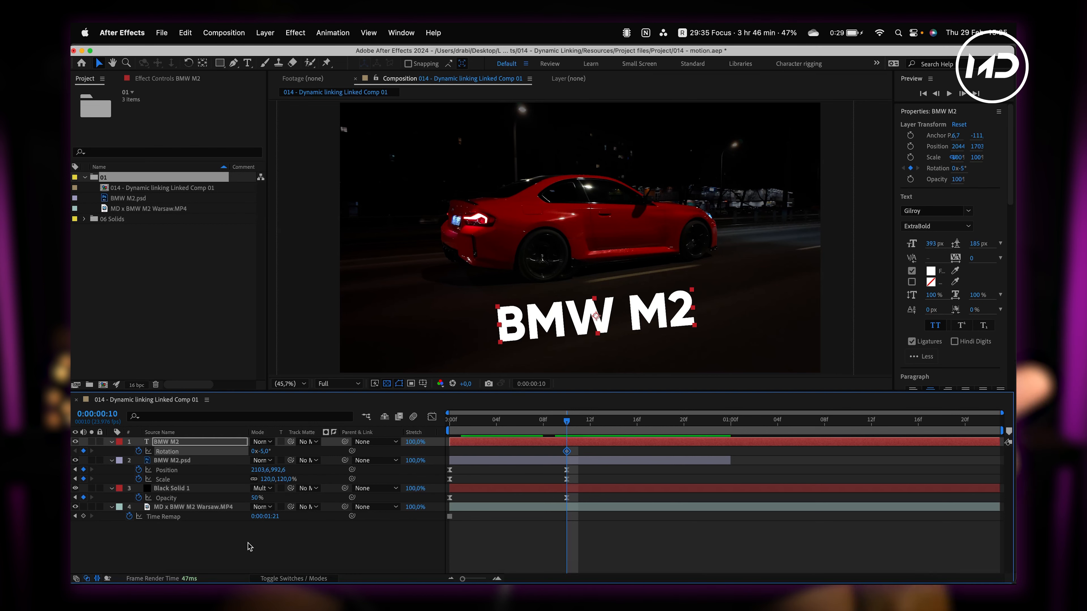
key(shift+p)
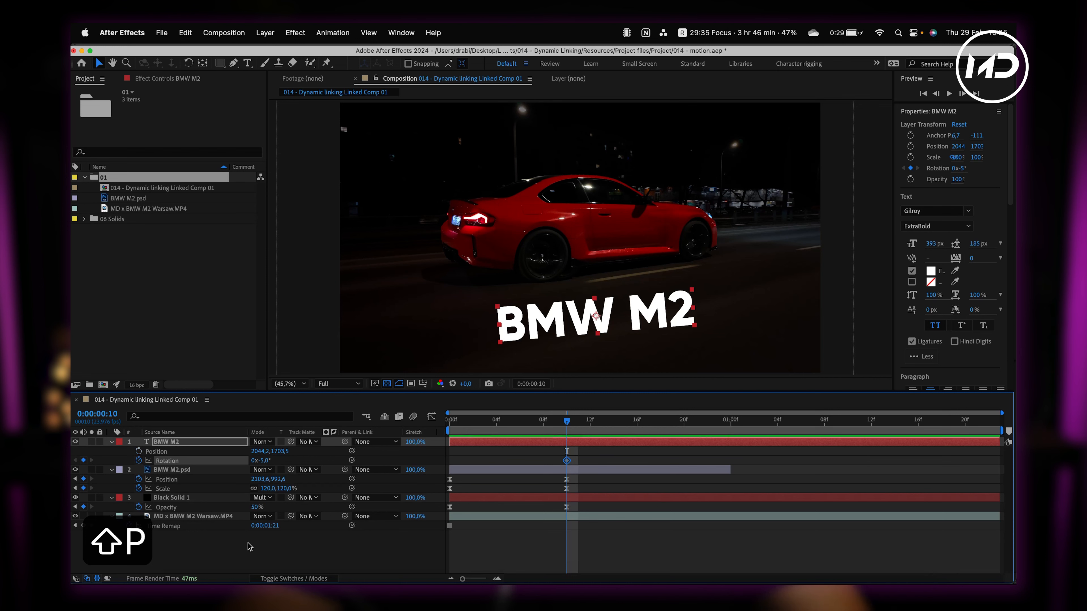
click(139, 452)
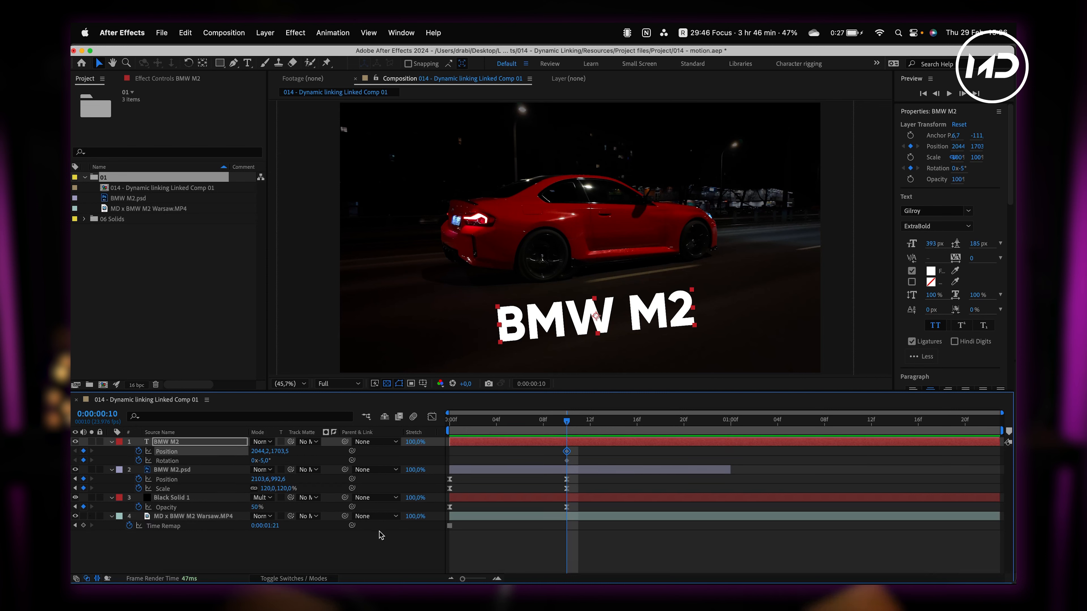
key(alt+shift+s)
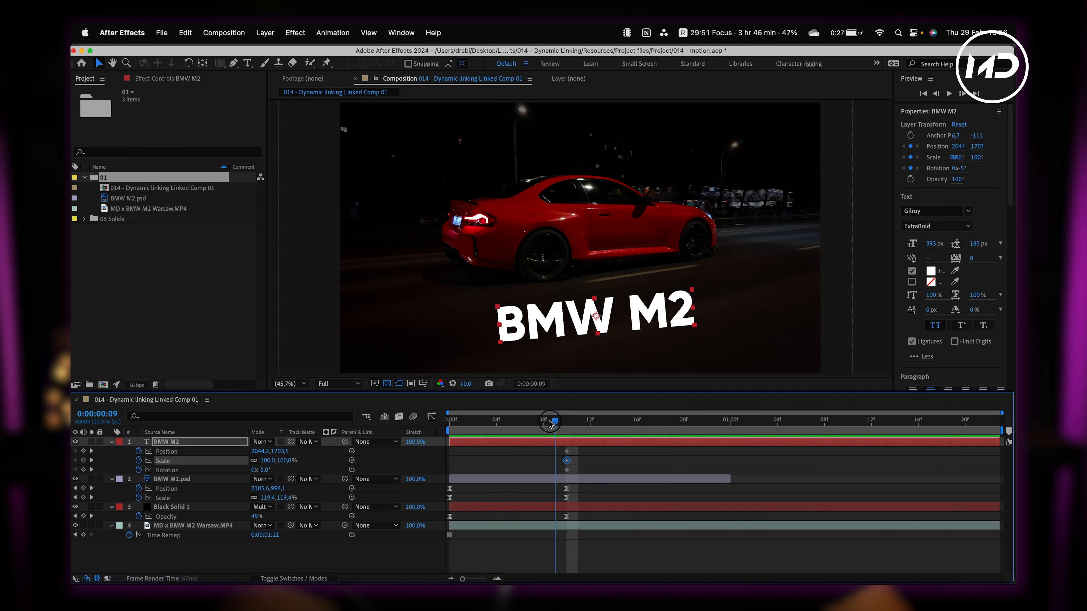
At frame 0, scale the BMW M2 text to 70% and move it up onto the car, at about 2083, 1091.
key(Home)
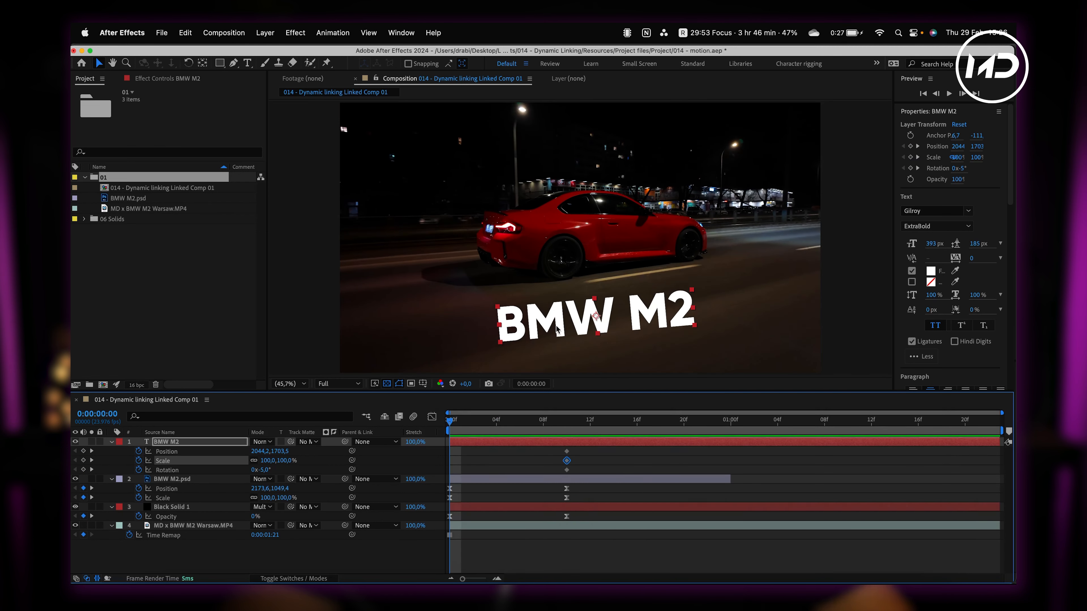
drag(552, 333, 558, 254)
drag(270, 460, 252, 461)
drag(567, 242, 565, 246)
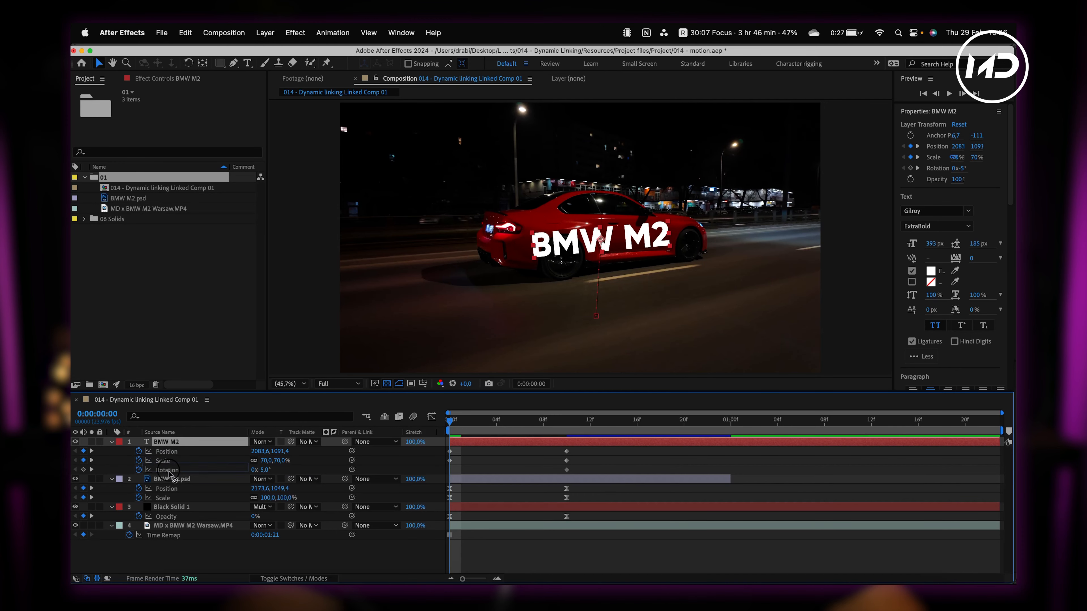
Place the BMW M2 text layer beneath the BMW M2.psd cutout and set its rotation to 0° at frame 0.
drag(169, 472, 167, 439)
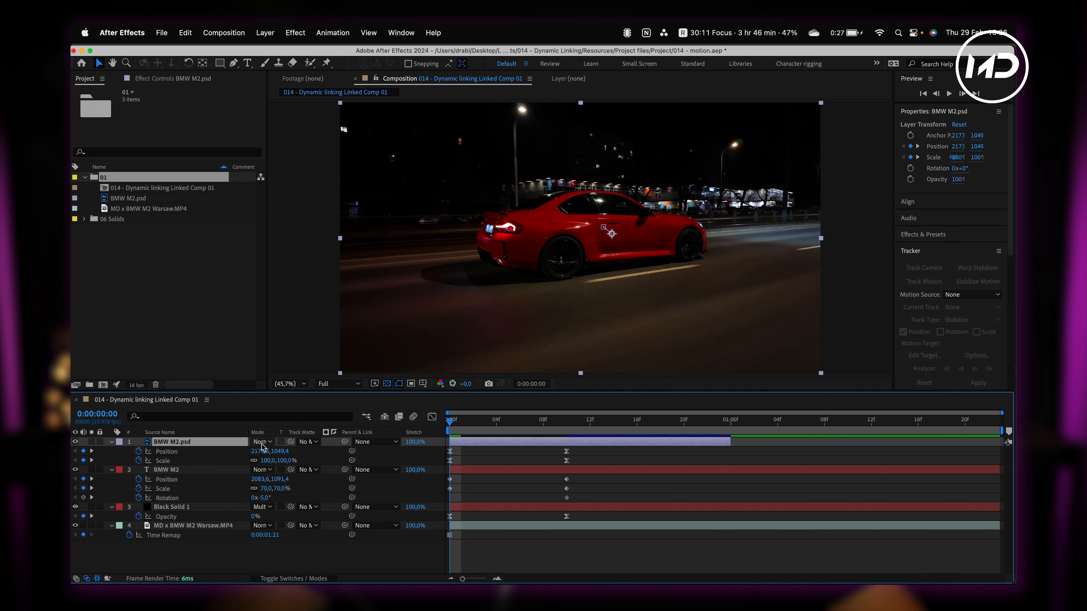
drag(584, 475, 419, 506)
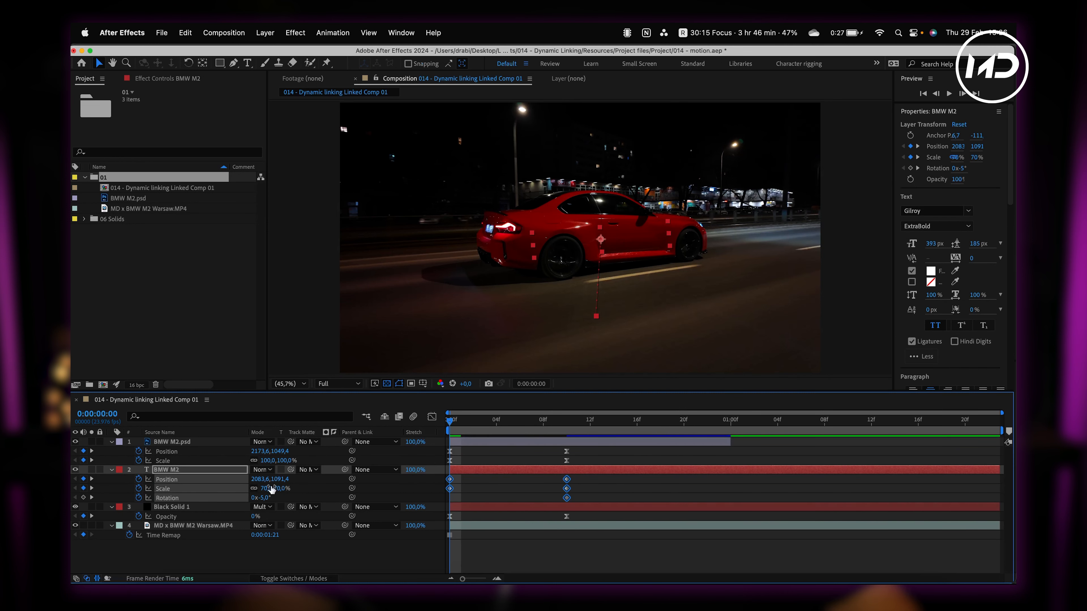
key(F2)
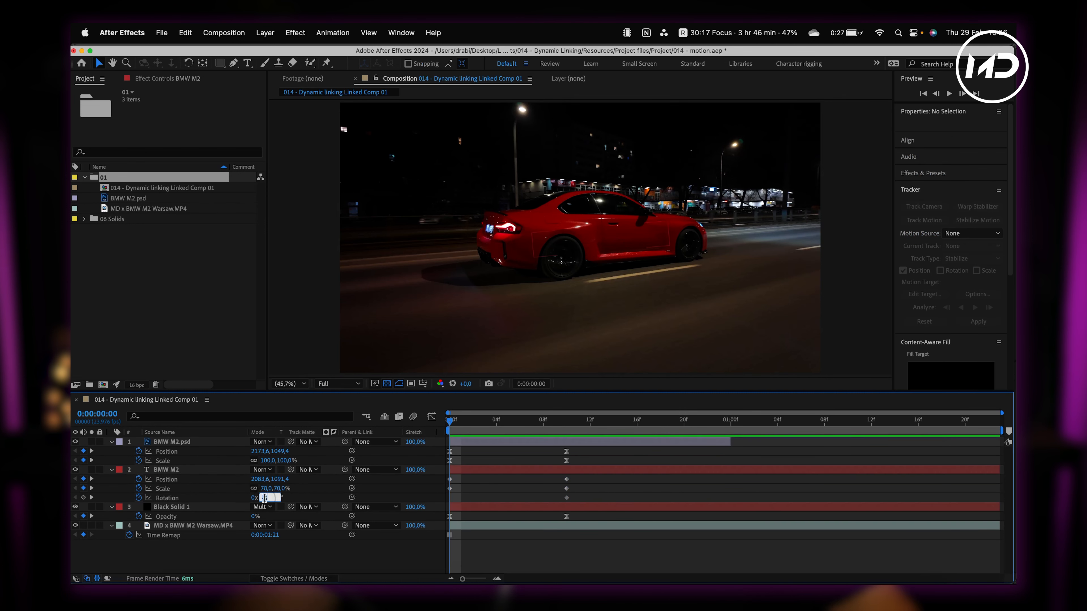
text(0)
key(Return)
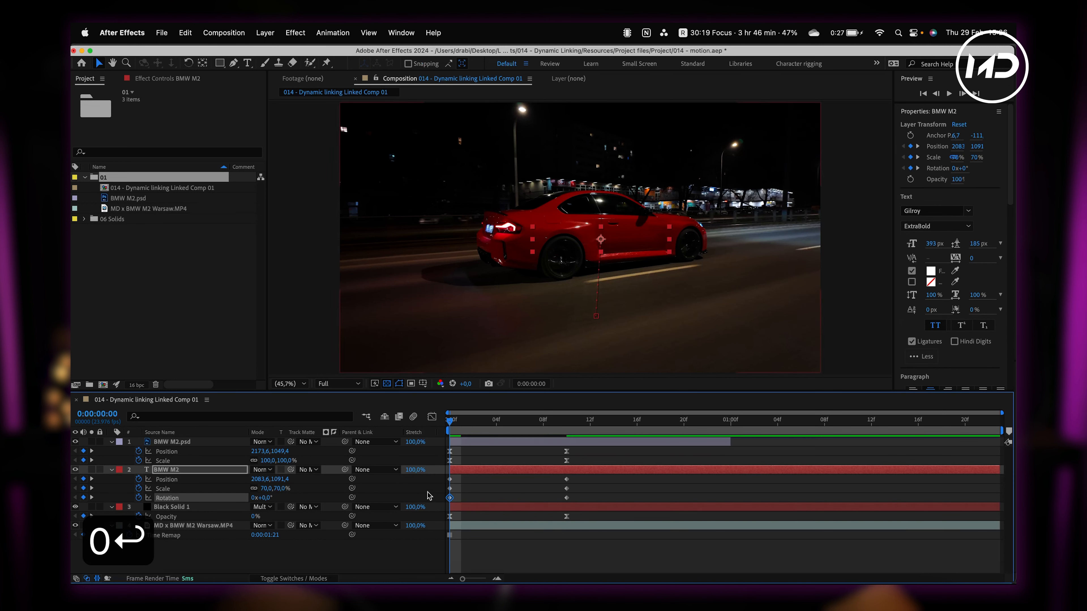
Apply Easy Ease to all Position, Scale and Rotation keyframes of the BMW M2 text layer and preview the motion.
drag(599, 476, 438, 509)
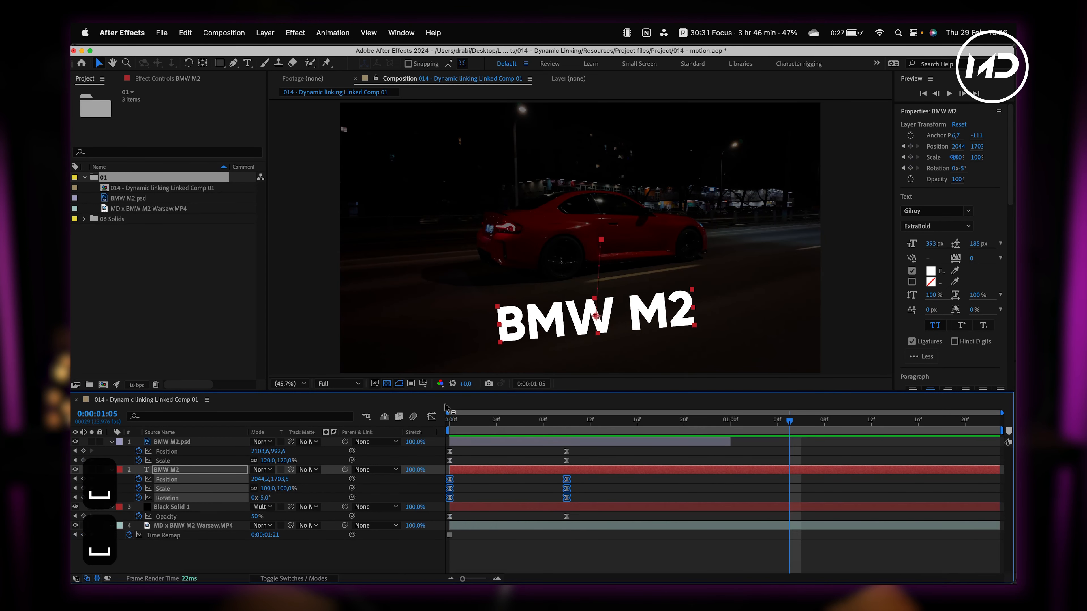
click(509, 418)
drag(526, 417, 530, 415)
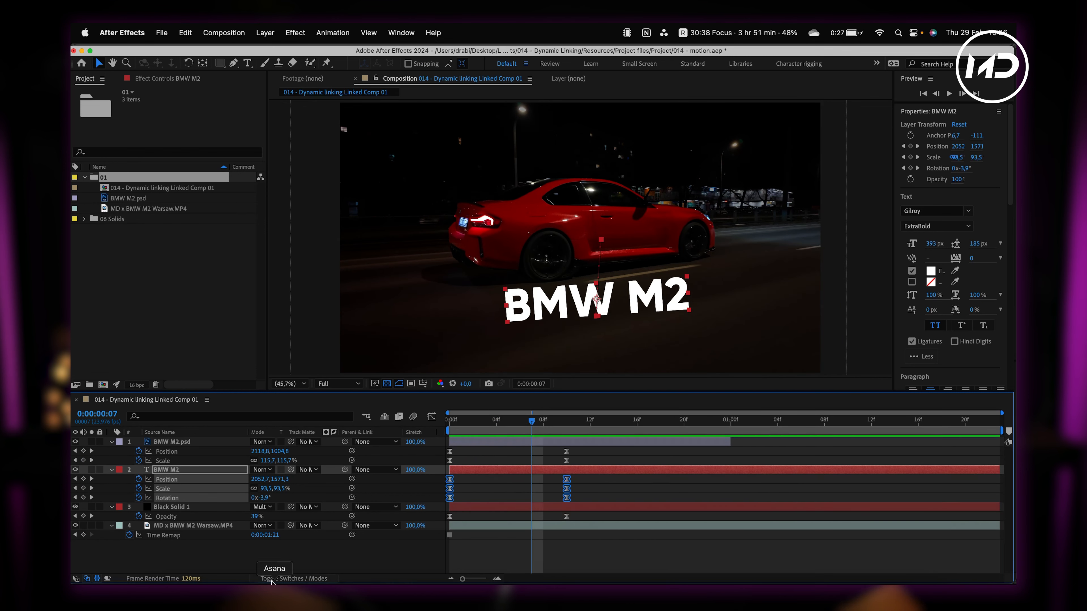
Enable motion blur for the BMW M2.psd layer and the BMW M2 text layer.
click(310, 578)
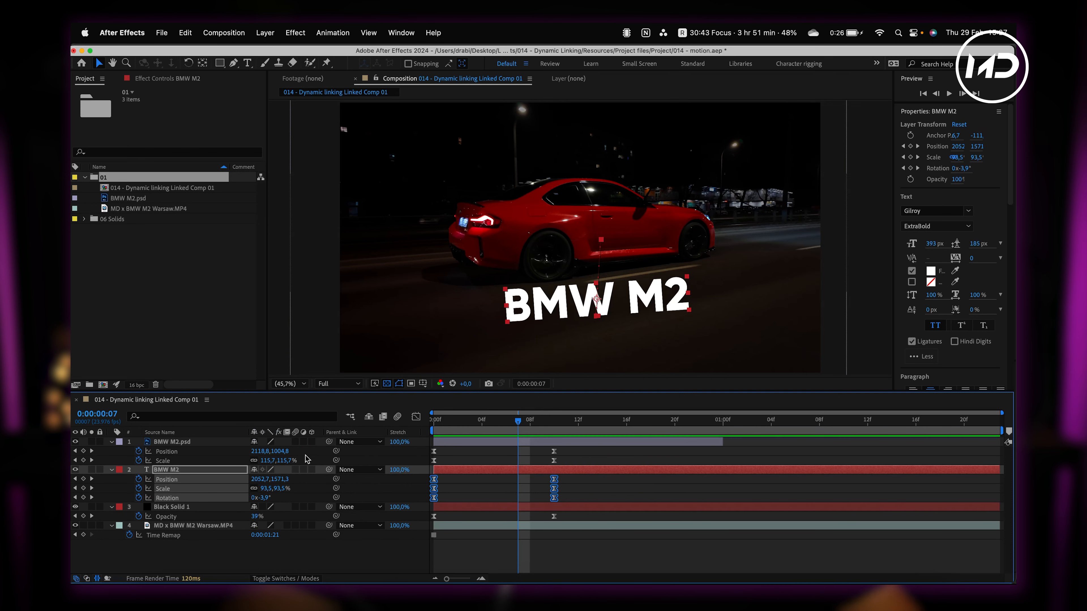
click(295, 442)
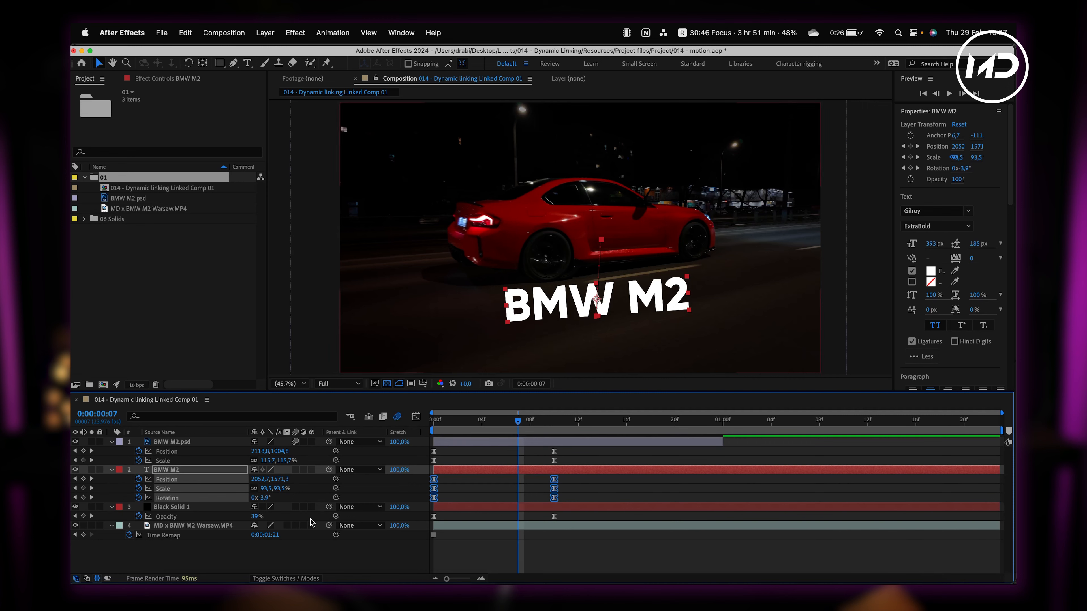
click(296, 471)
click(479, 510)
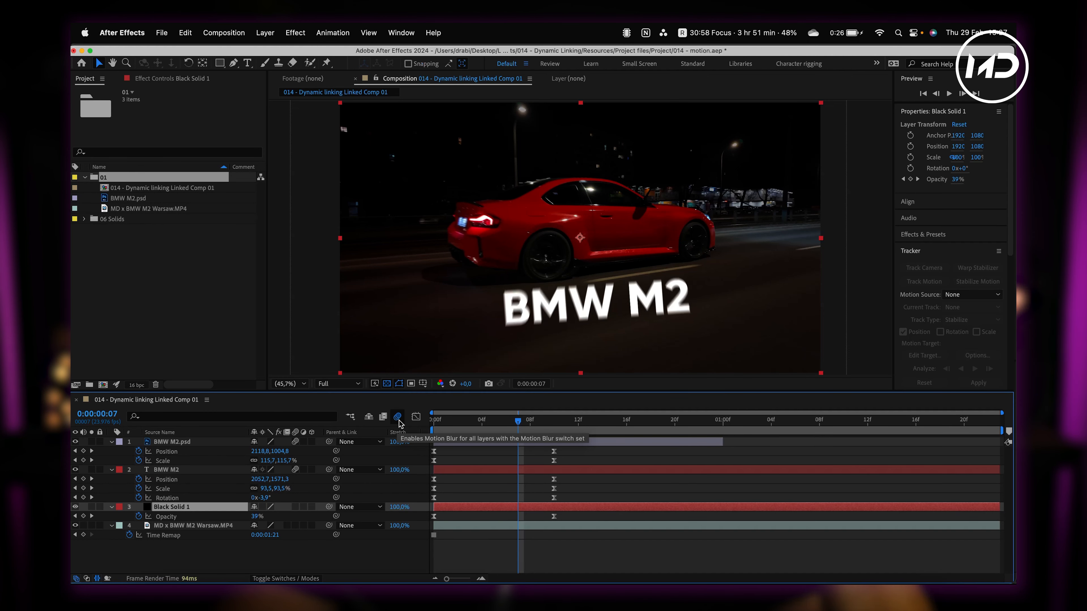
Play the animation from the start and compare the moving text with the composition's motion blur off and on.
click(397, 417)
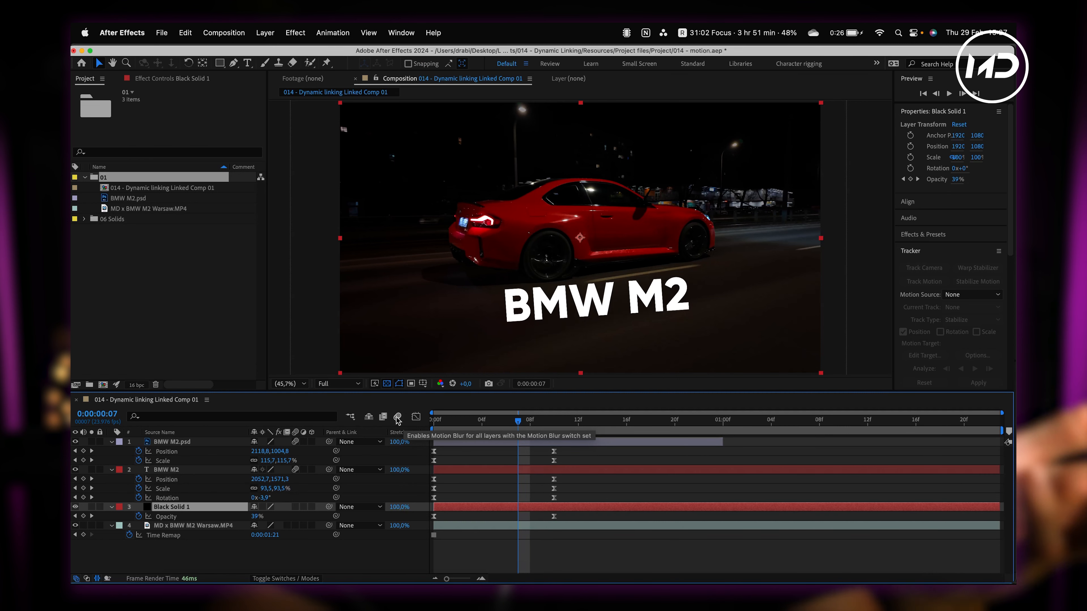
click(398, 418)
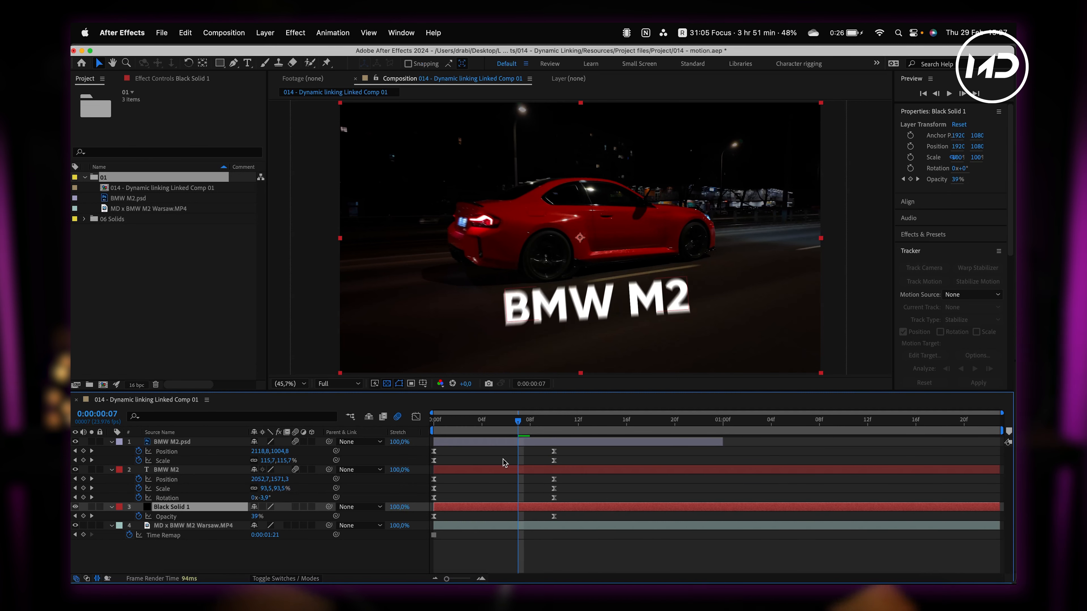
key(Home)
key(space)
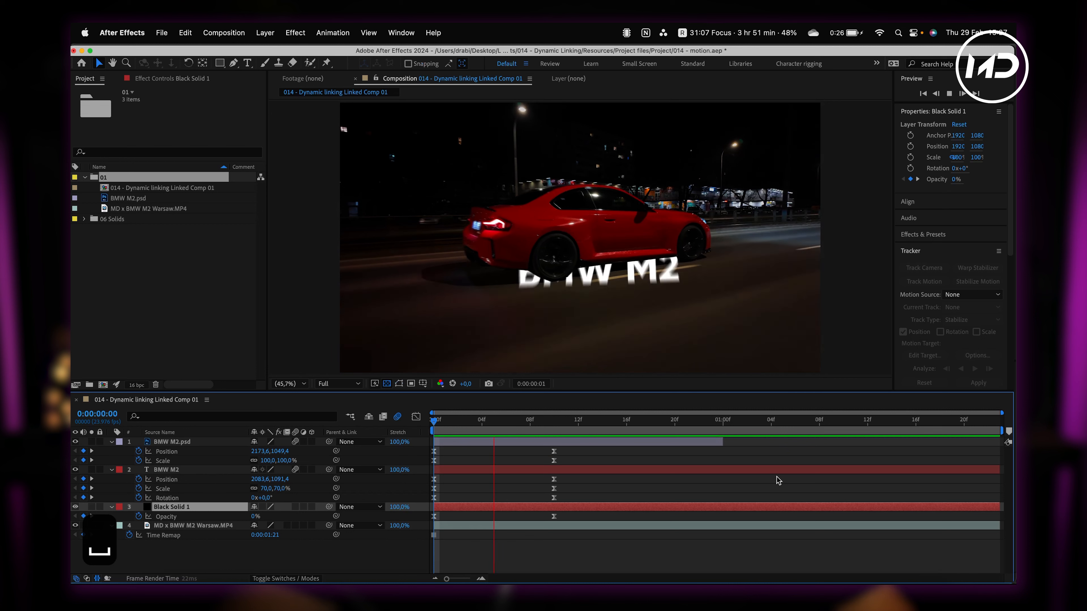
key(space)
click(506, 423)
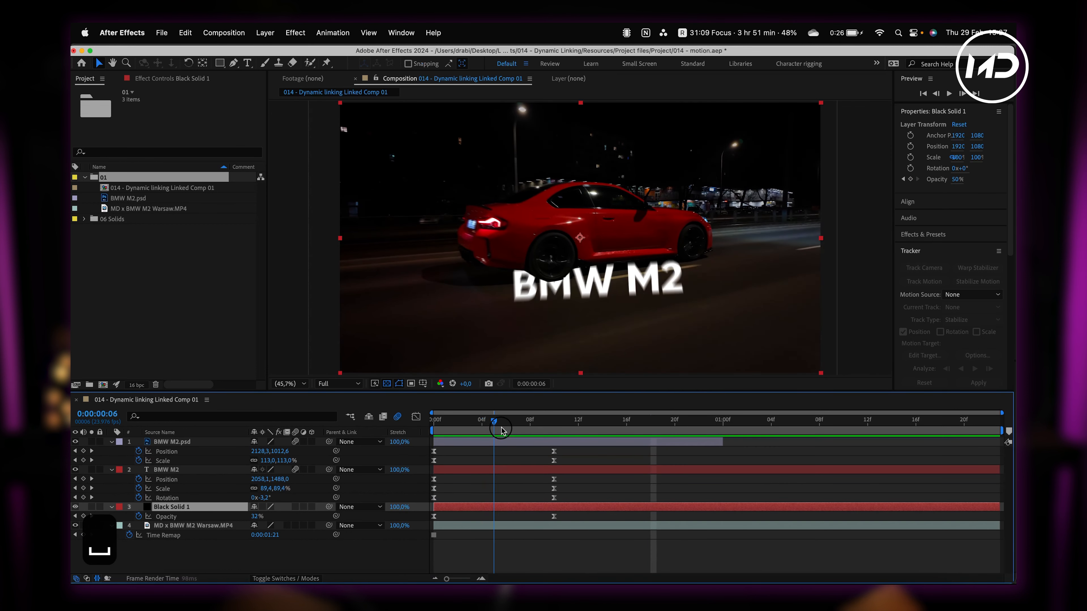
click(399, 418)
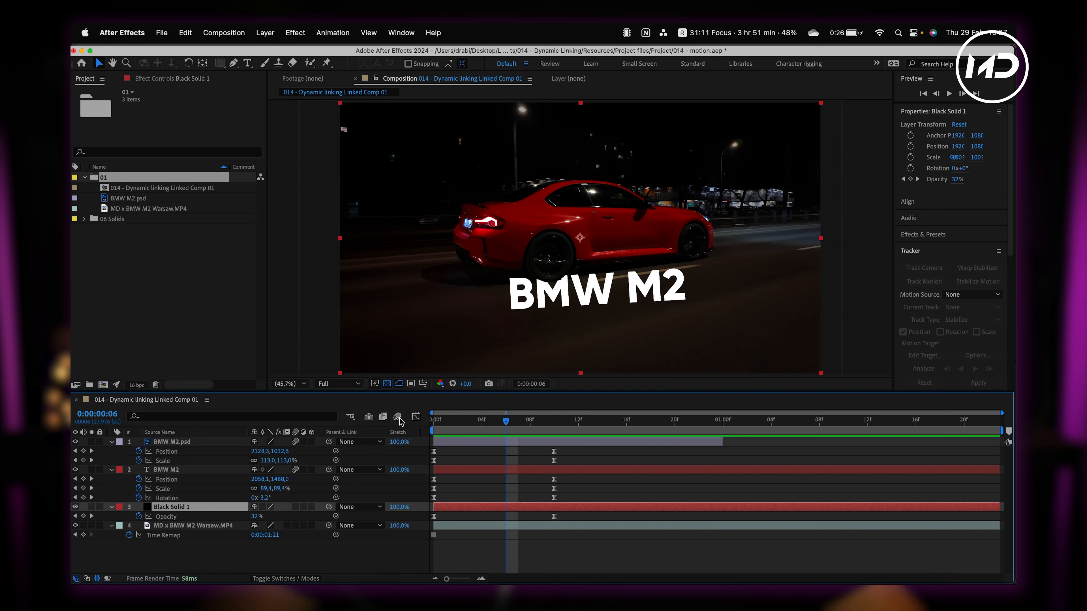
click(398, 419)
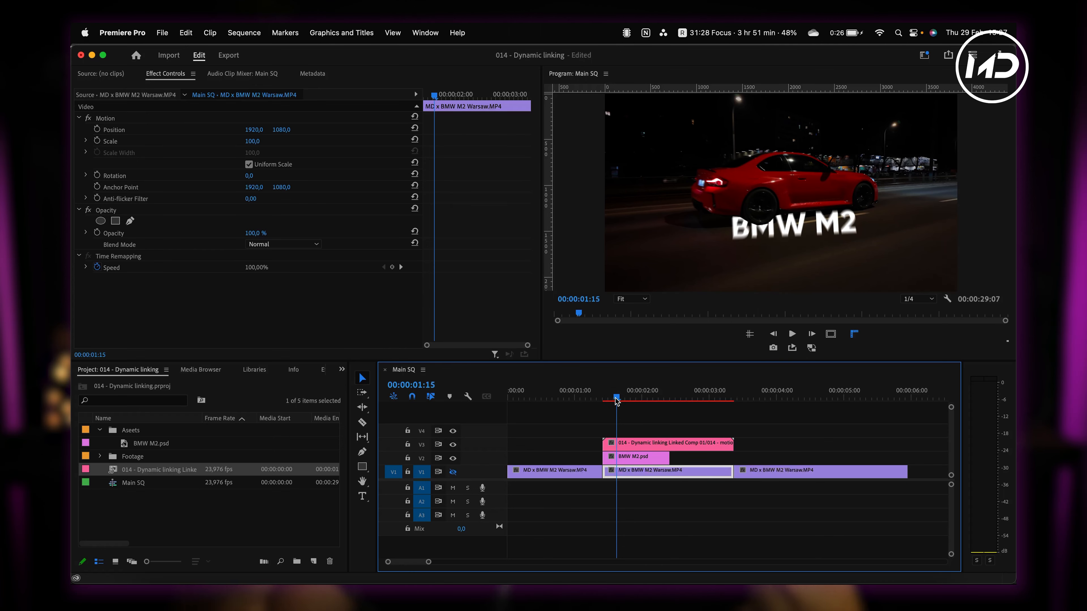
Switch to Premiere Pro and play the Main SQ sequence across the linked composition from just before it starts.
drag(617, 399, 589, 400)
key(space)
key(space)
key(space)
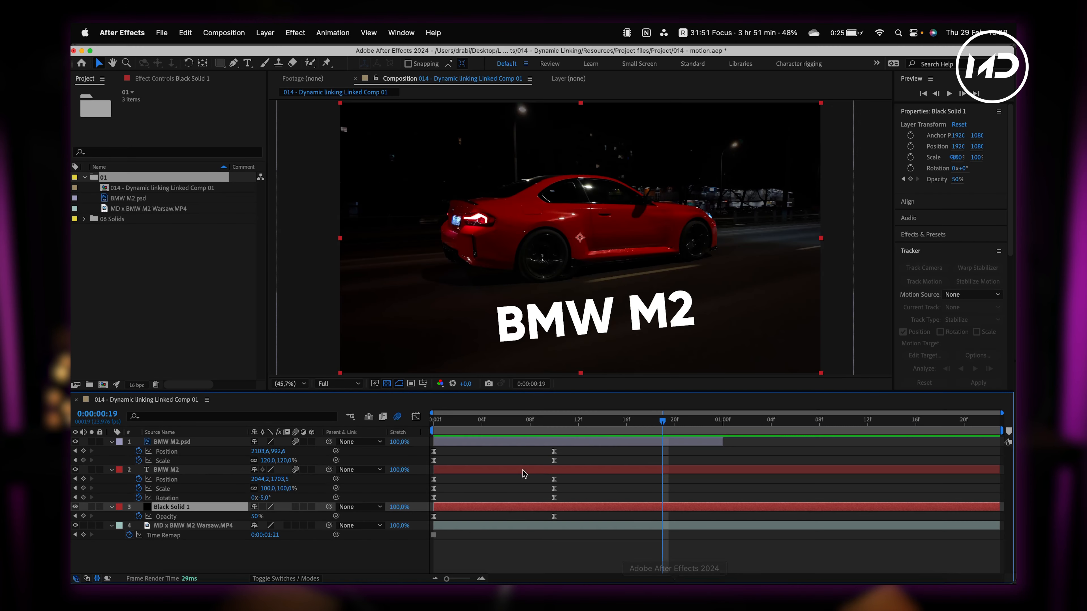
Back in After Effects, copy the BMW M2.psd layer's Position and Scale keyframes from frame 10 to frame 19.
drag(567, 449, 529, 464)
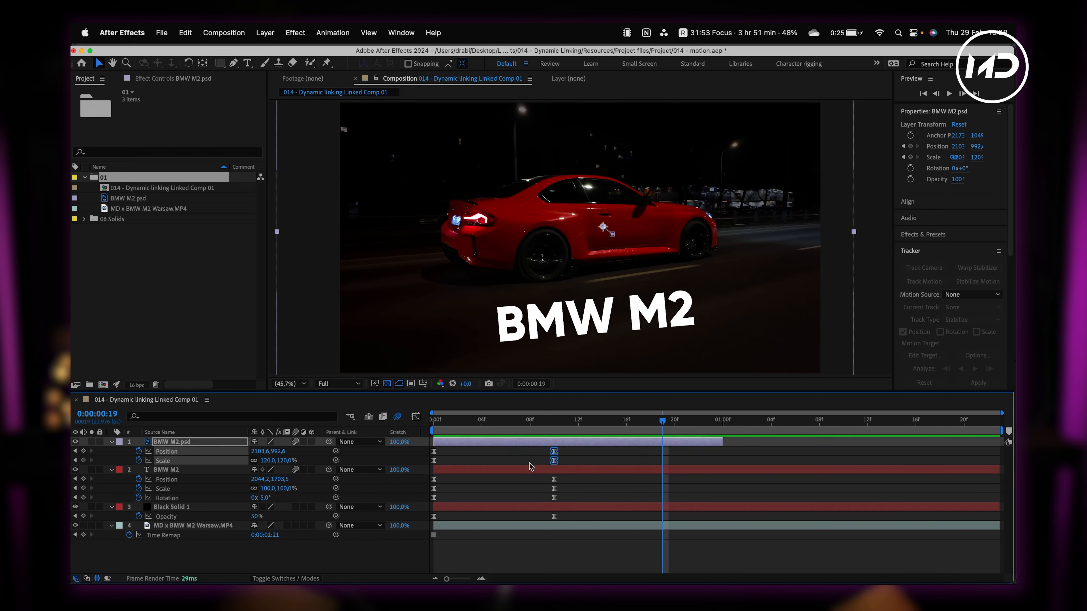
key(super+c)
key(super+v)
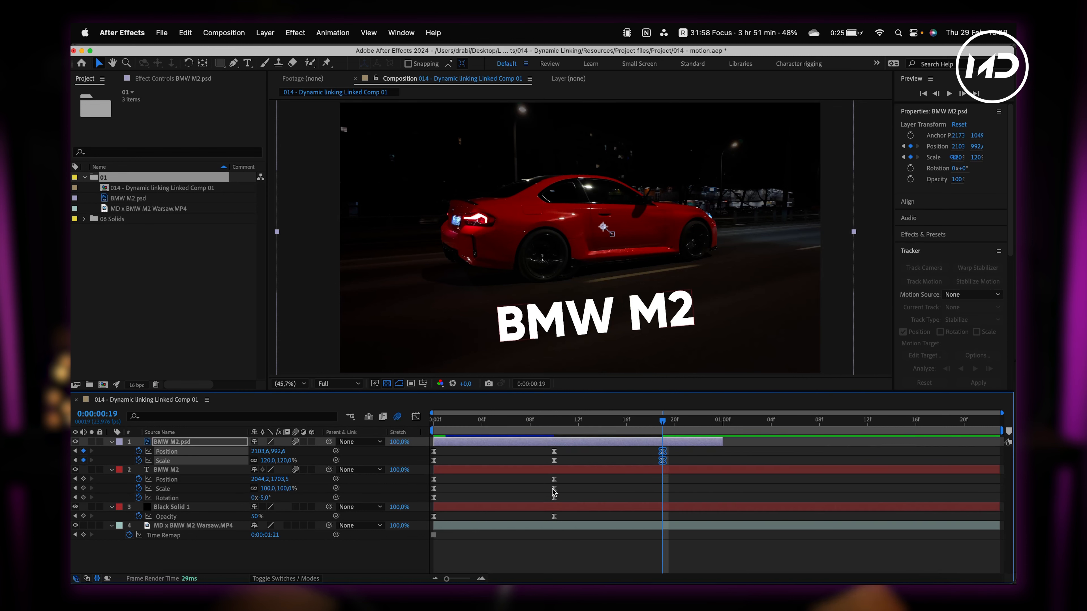
Copy the BMW M2.psd layer's first Position and Scale keyframes to 0:00:01:05 and extend the layer's end to that frame.
key(shift+w)
click(434, 451)
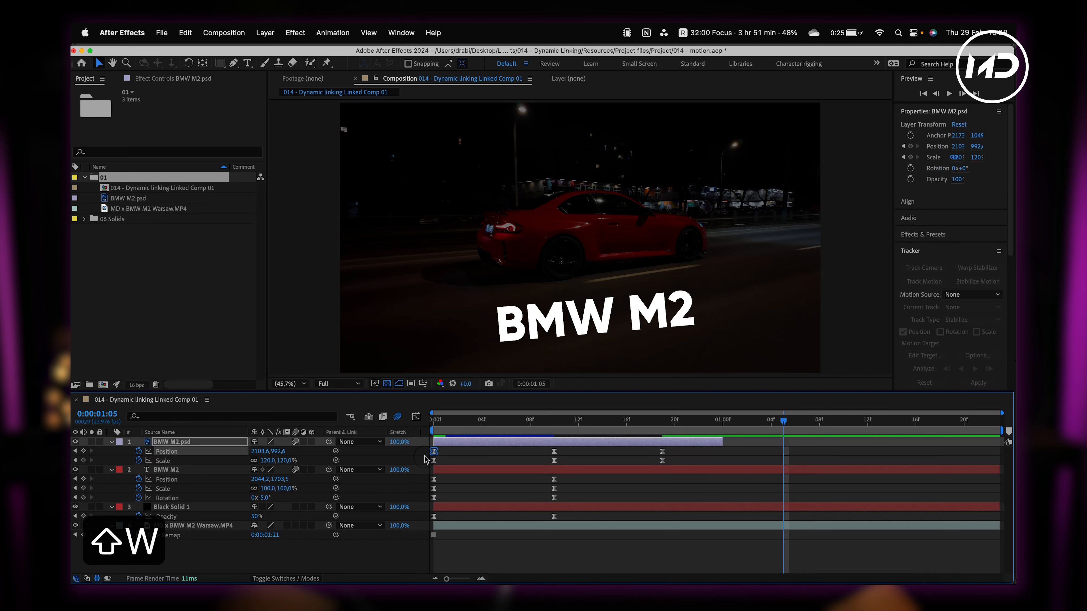
key(super+c)
key(super+v)
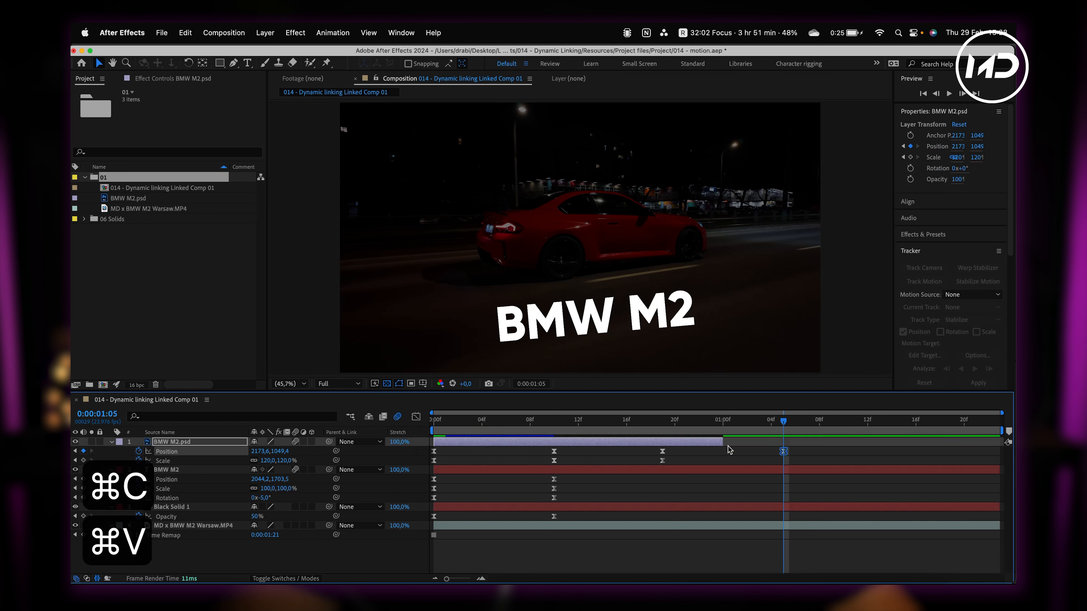
drag(724, 442, 784, 423)
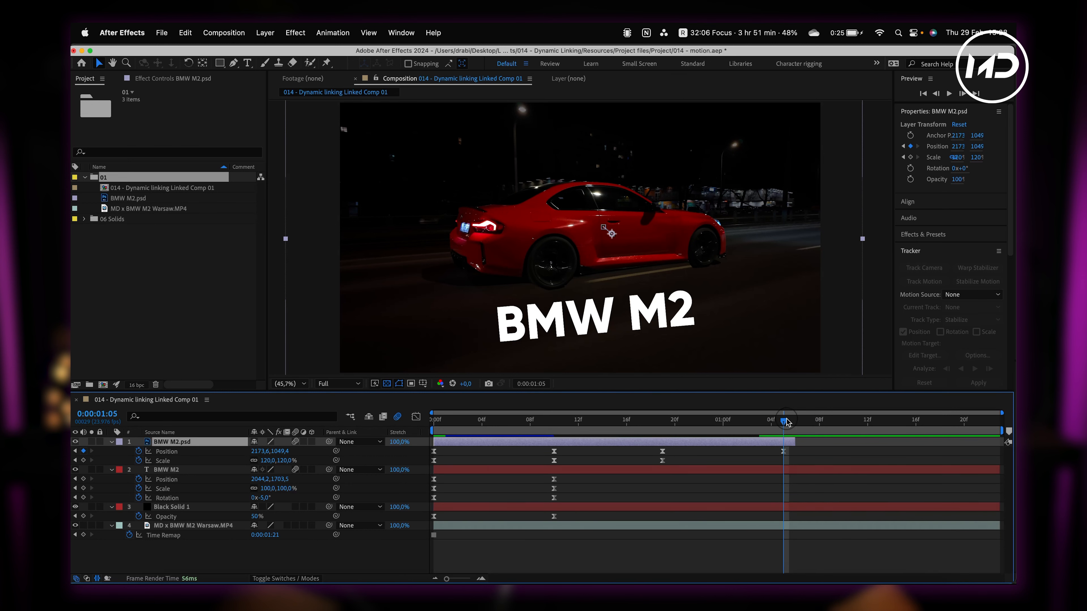
click(434, 461)
key(super+c)
key(super+v)
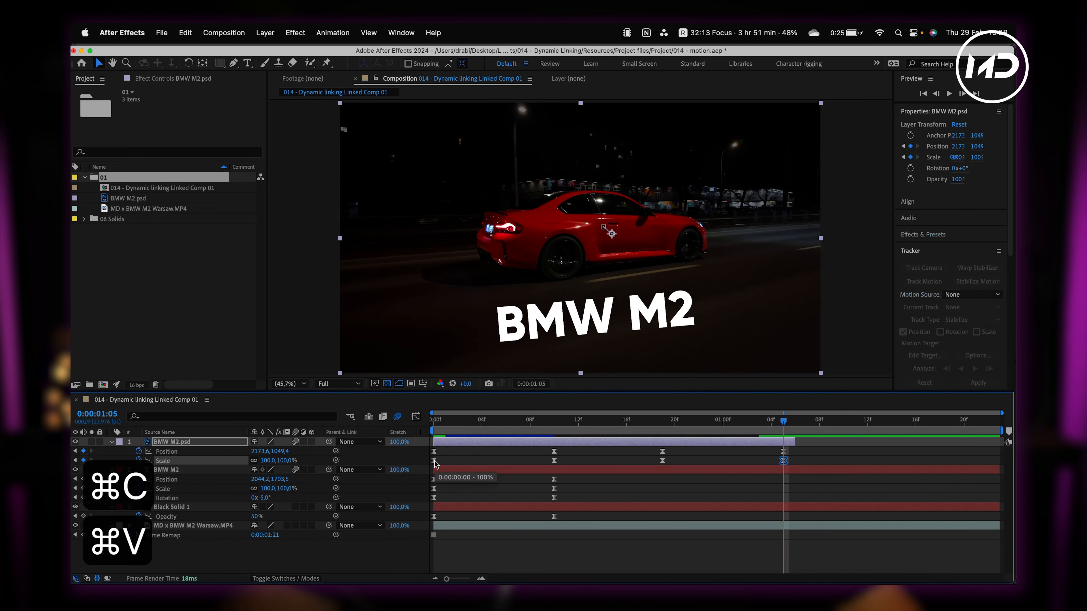
Copy the BMW M2 text layer's Position, Scale and Rotation keyframes from frame 10 to frame 19.
drag(561, 474, 539, 506)
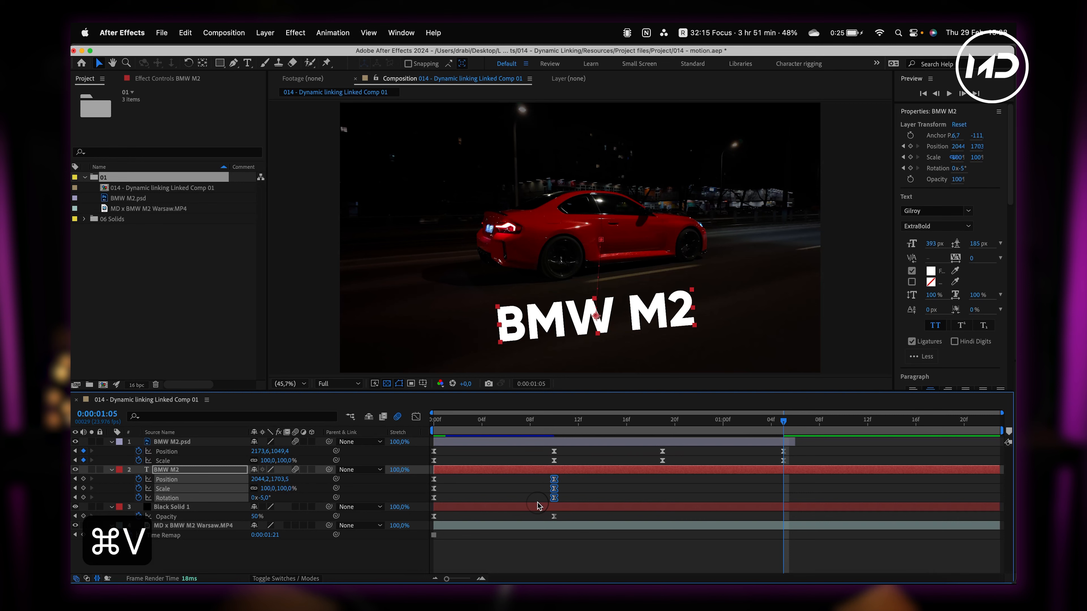
click(666, 420)
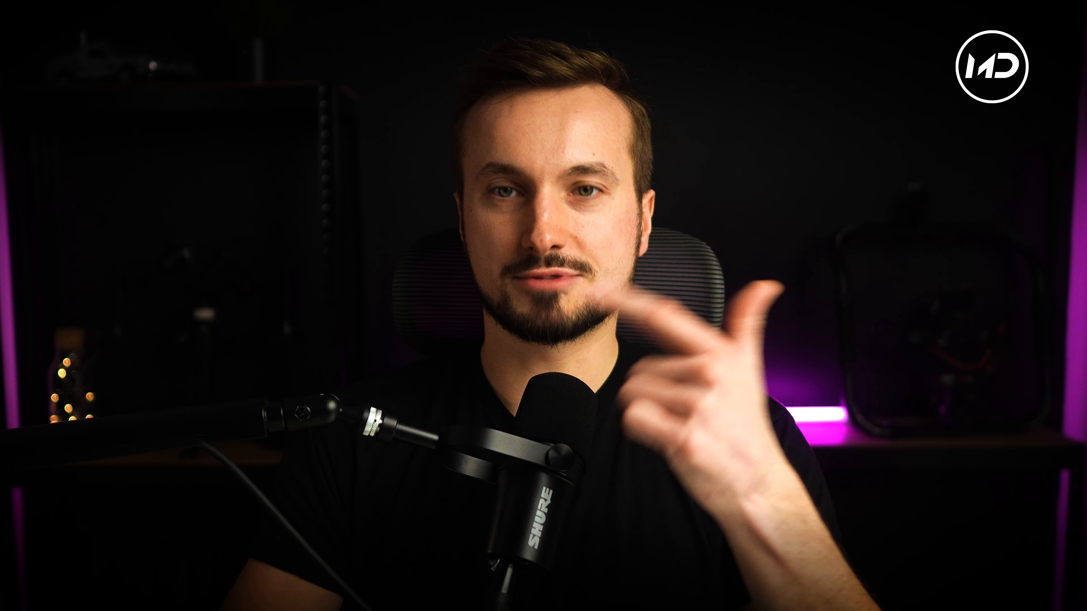
key(j)
key(k)
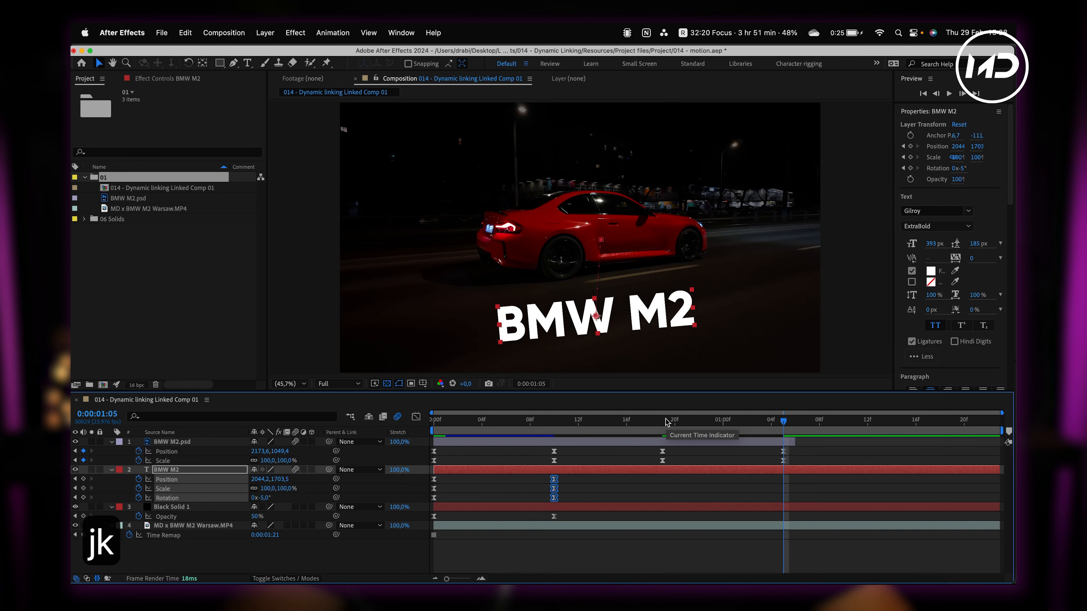
key(j)
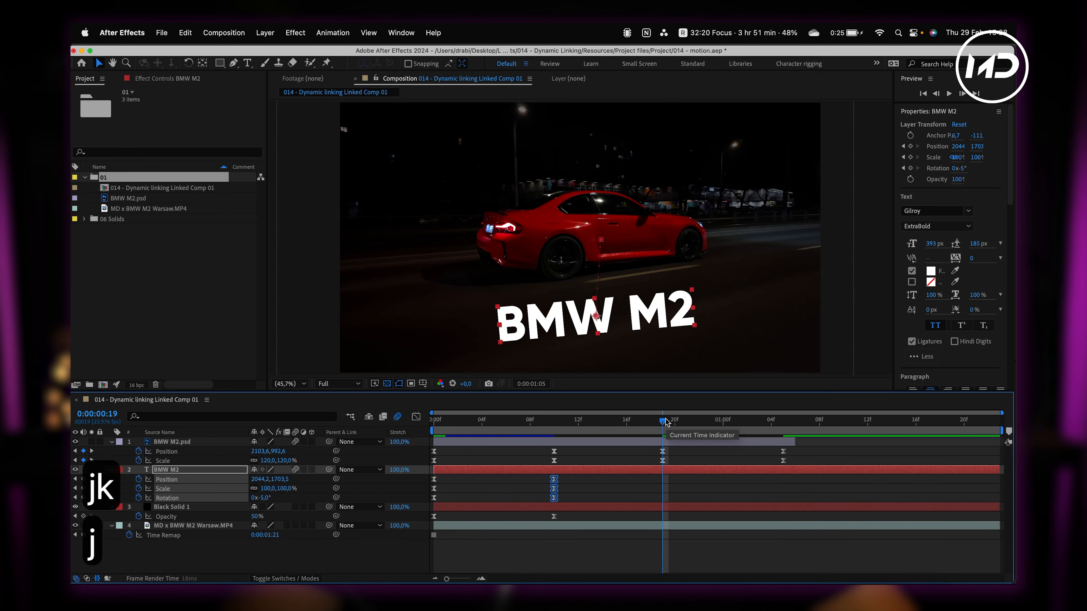
key(cmd+v)
Copy the BMW M2 text layer's starting Position, Scale and Rotation keyframes to 0:00:01:05.
key(k)
drag(451, 483, 428, 508)
key(cmd+c)
key(cmd+v)
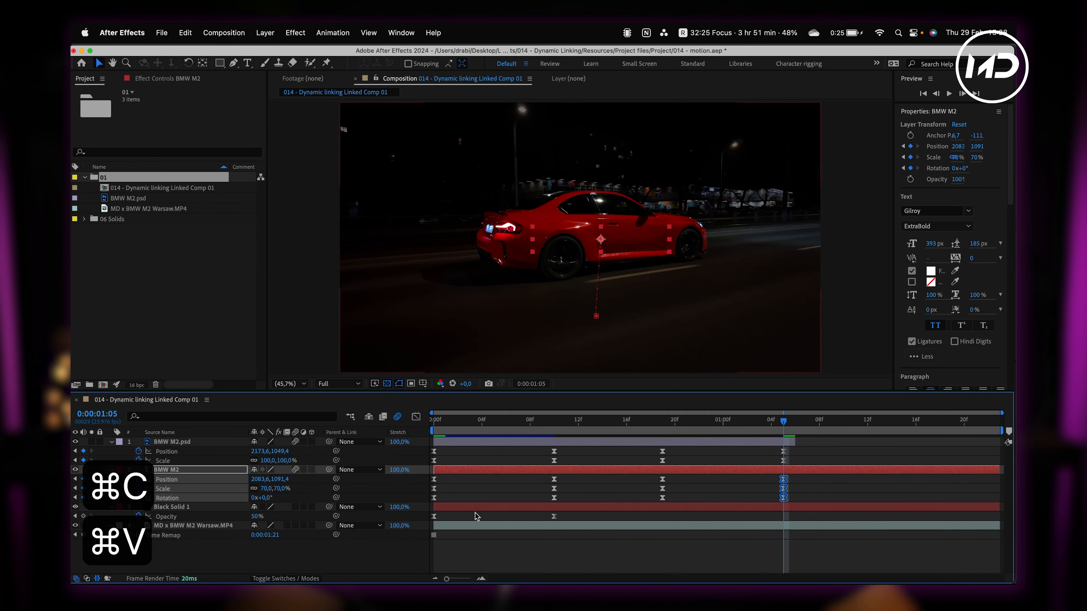
Copy Black Solid 1's 50% Opacity keyframe to frame 19 and its starting 0% Opacity keyframe to 0:00:01:05.
click(553, 517)
key(cmd+c)
key(j)
key(cmd+v)
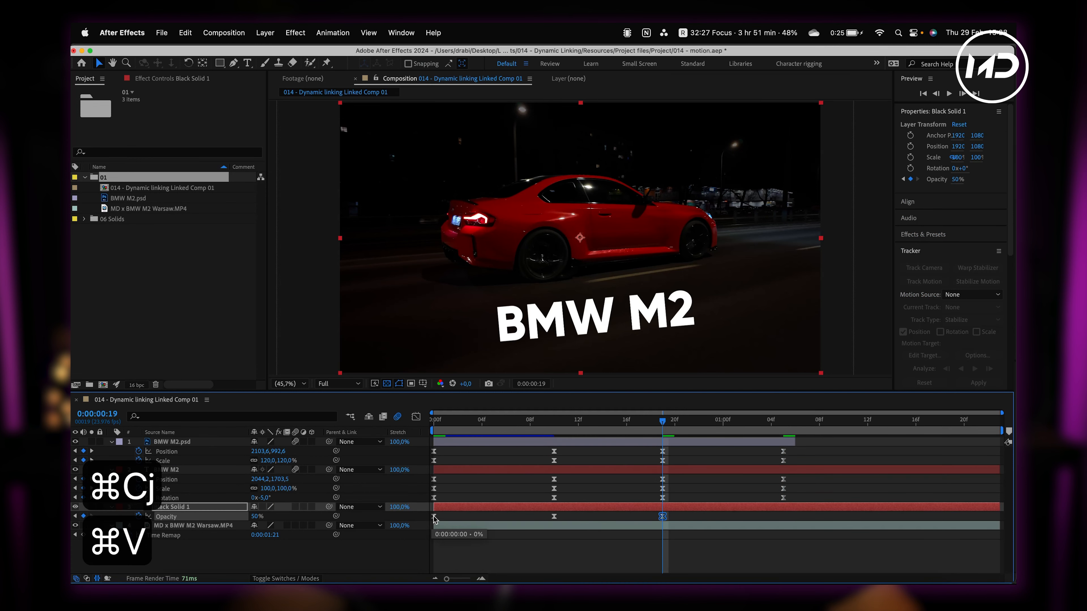
key(super+c)
key(k)
key(super+v)
Scrub through the animation from the start to just past the last keyframes to check how the layers end.
drag(436, 423, 761, 428)
key(k)
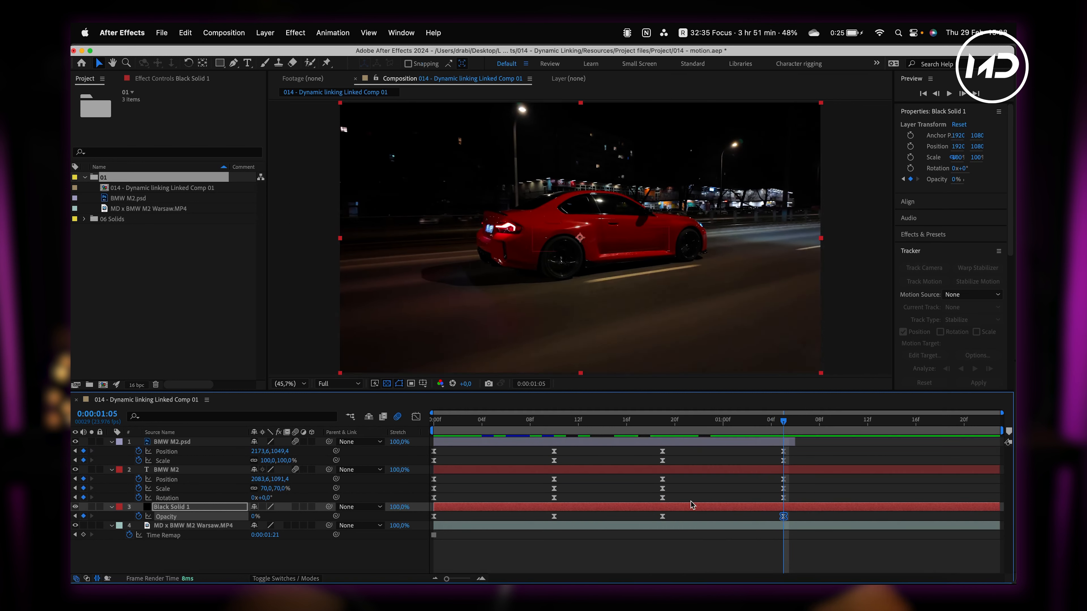
drag(784, 425, 859, 425)
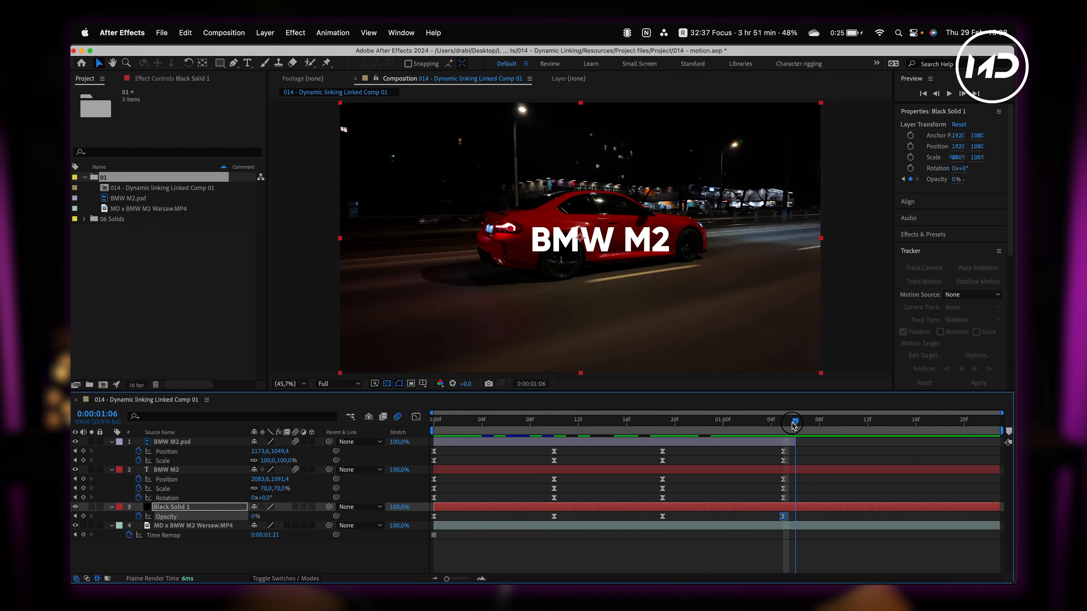
drag(793, 425, 785, 428)
Trim the end of the BMW M2 text layer to 0:00:01:05.
click(742, 471)
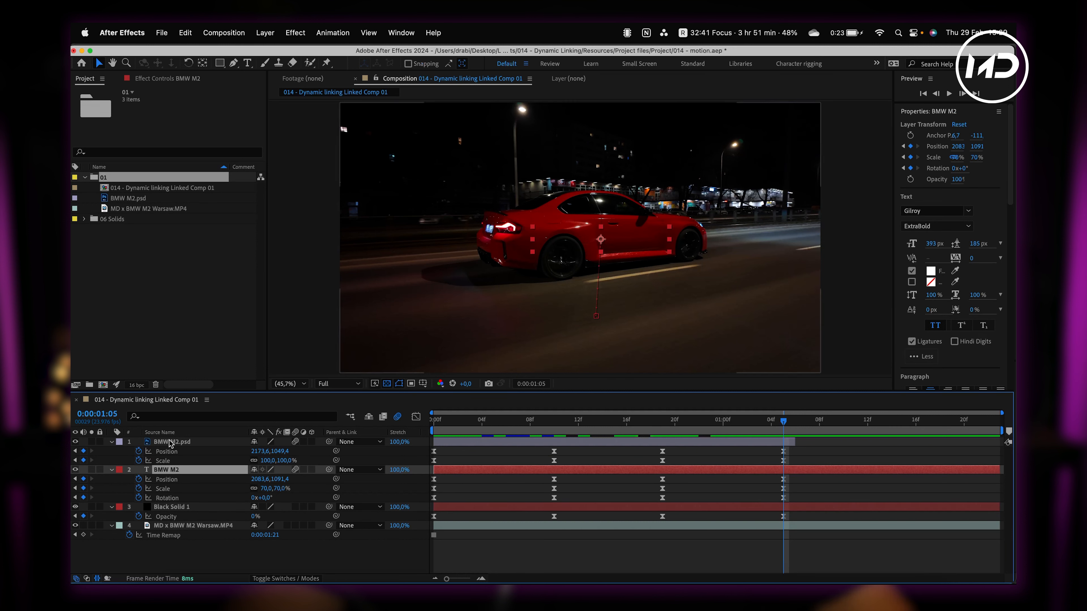
mouse_move(785, 422)
mouse_down()
mouse_move(818, 424)
mouse_move(769, 423)
mouse_move(784, 424)
mouse_up()
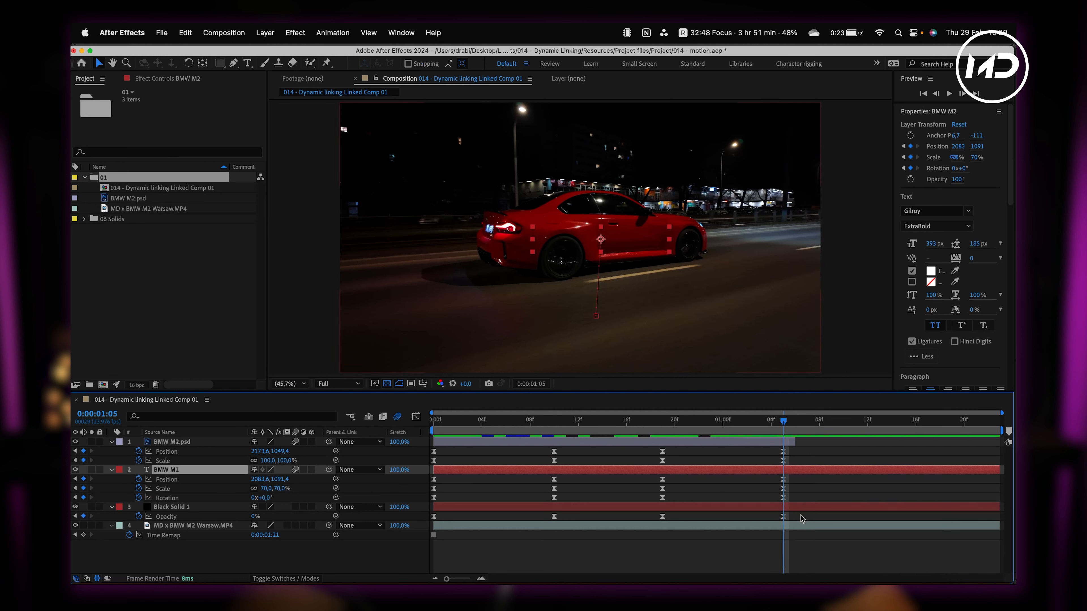
key(alt+bracketright)
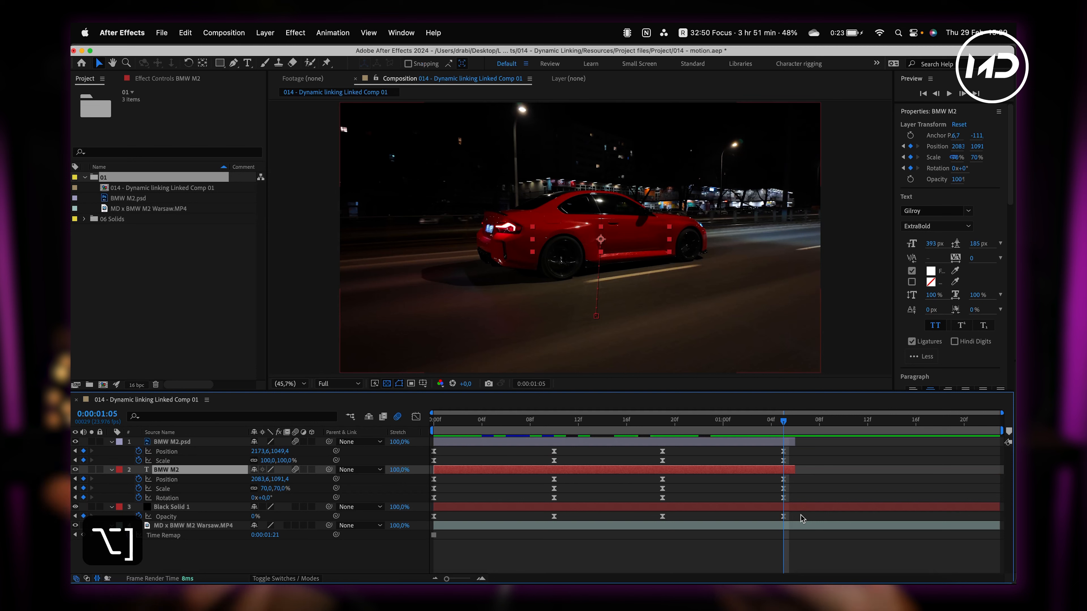
Trim the end of the Black Solid 1 layer to 0:00:01:05.
drag(851, 422, 784, 422)
click(802, 509)
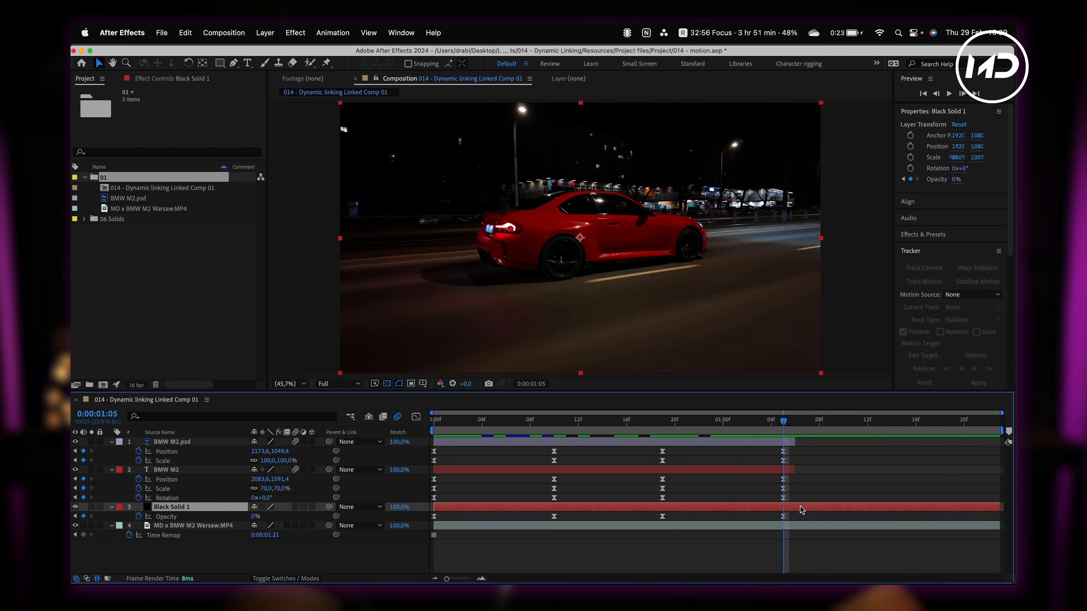
key(alt+bracketleft)
key(super+z)
key(alt+bracketright)
click(482, 484)
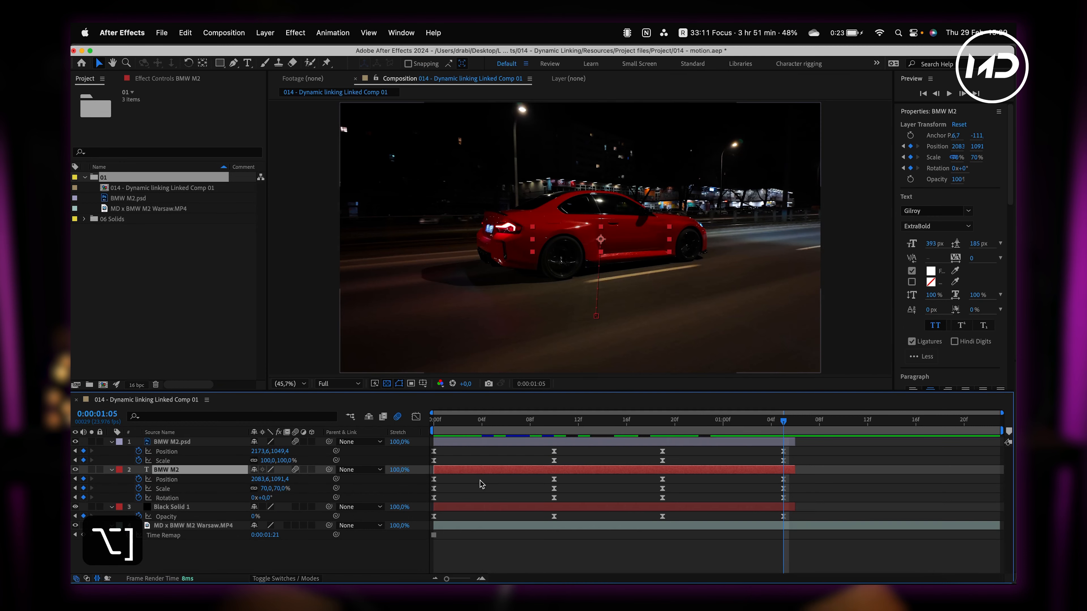
Save the project, switch to Premiere Pro and play the Main SQ sequence across the linked composition from just before it starts.
key(super+s)
click(607, 580)
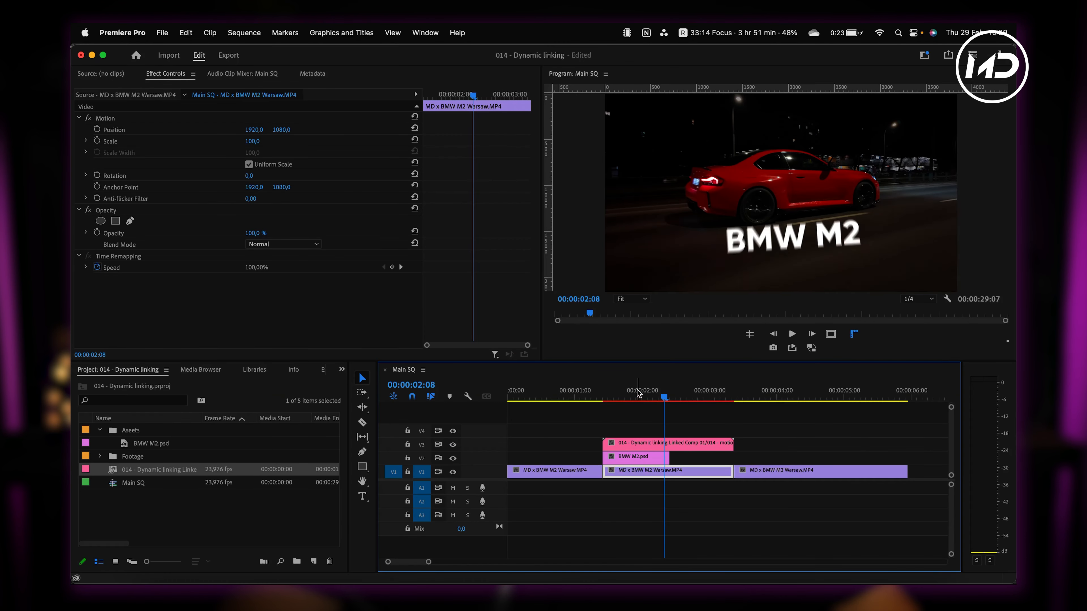
click(565, 386)
key(space)
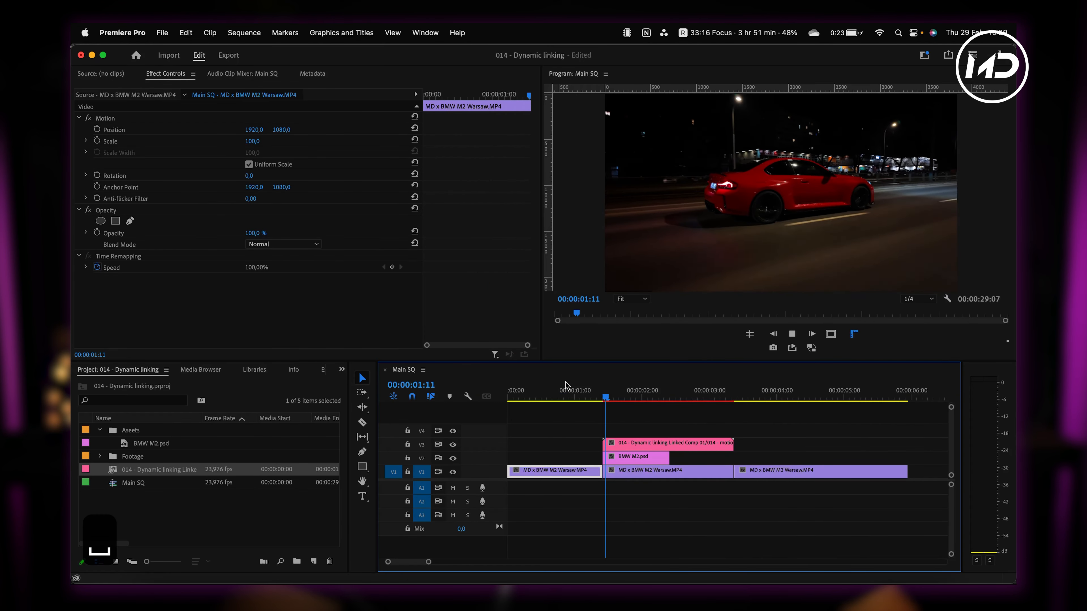
key(space)
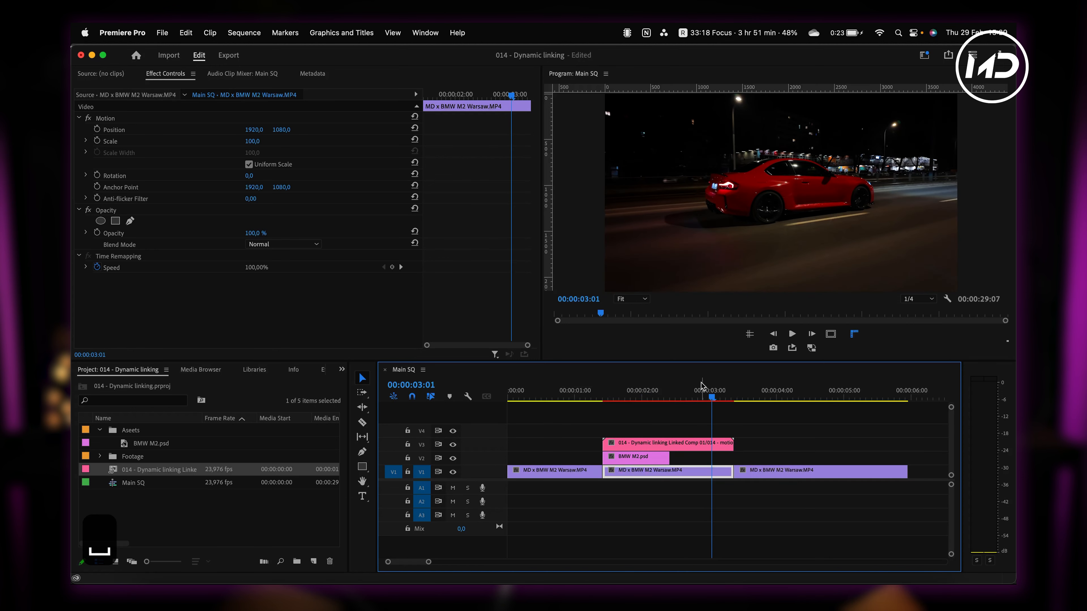